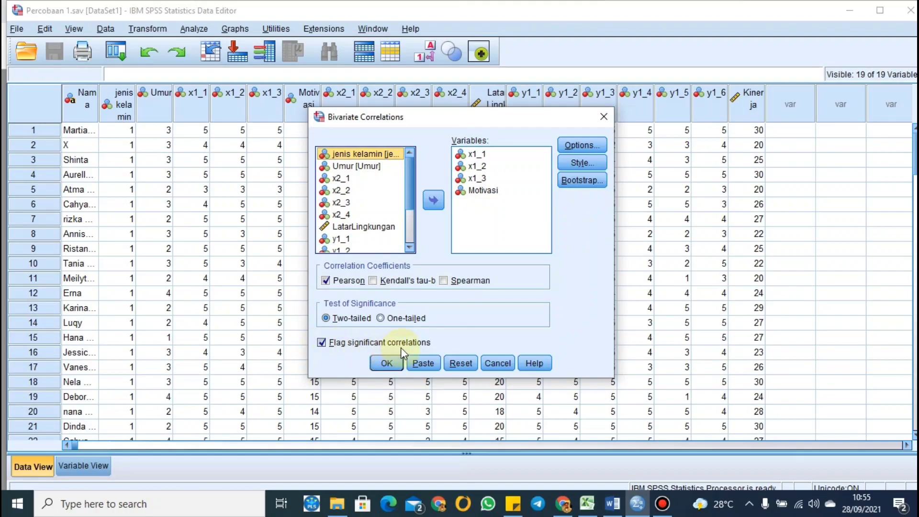
# Run the two-tailed Pearson correlation for x1_1, x1_2, x1_3 and Motivasi, and close its output without saving.
pyautogui.click(398, 365)
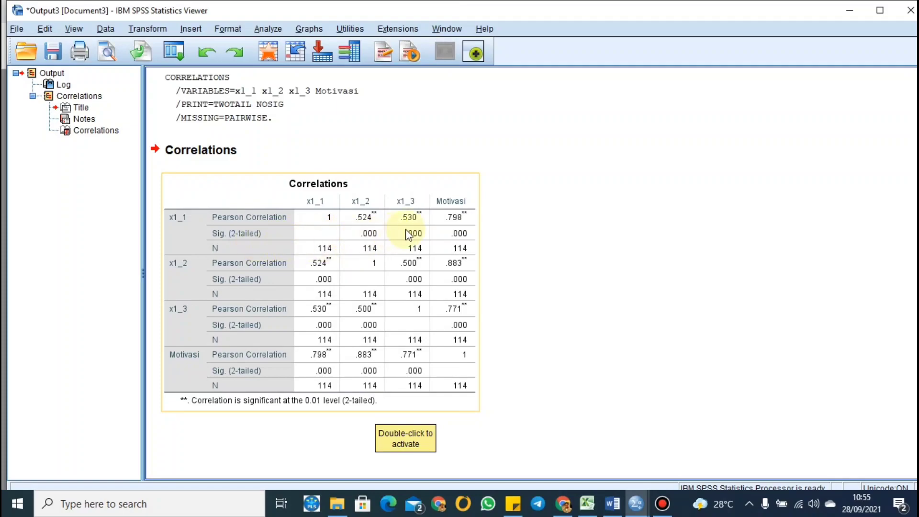
pyautogui.click(601, 193)
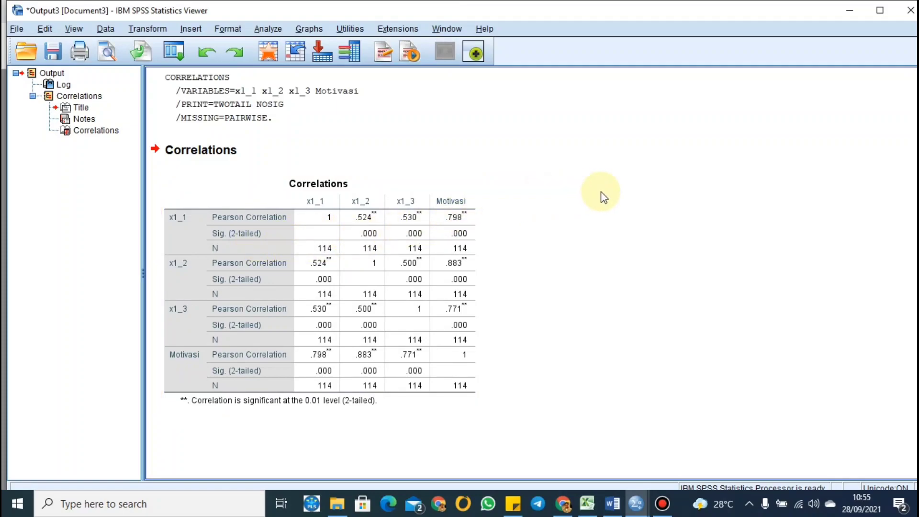
pyautogui.click(910, 10)
pyautogui.click(463, 275)
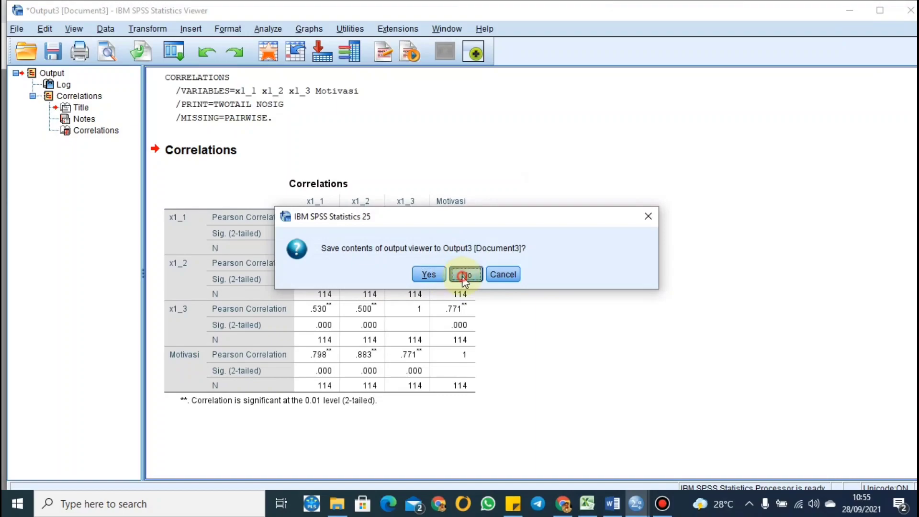
# Run a reliability analysis with the Alpha model, re-adding x1_1, x1_2 and x1_3 as the items.
pyautogui.click(194, 27)
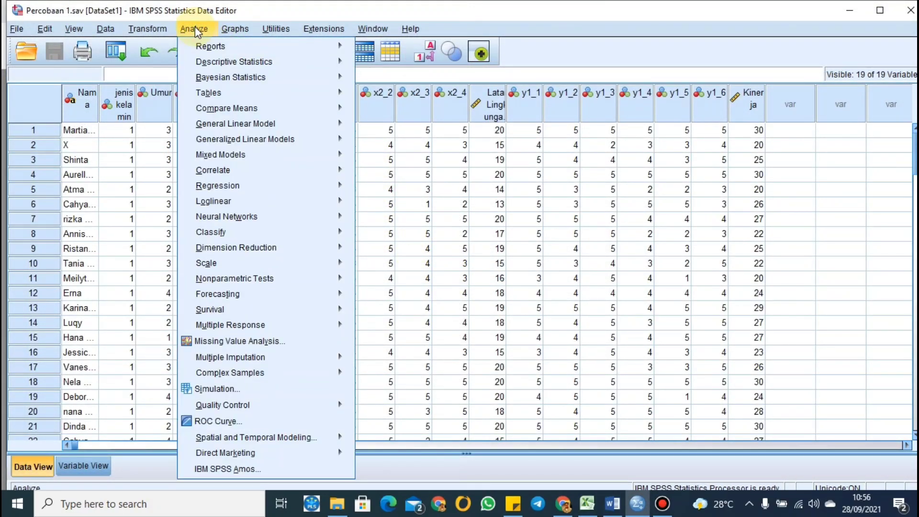
pyautogui.moveTo(209, 264)
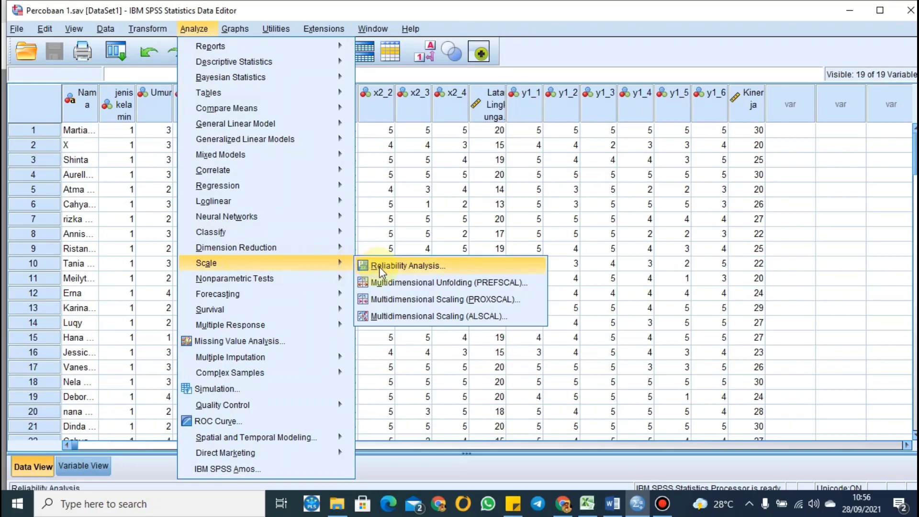
pyautogui.click(404, 269)
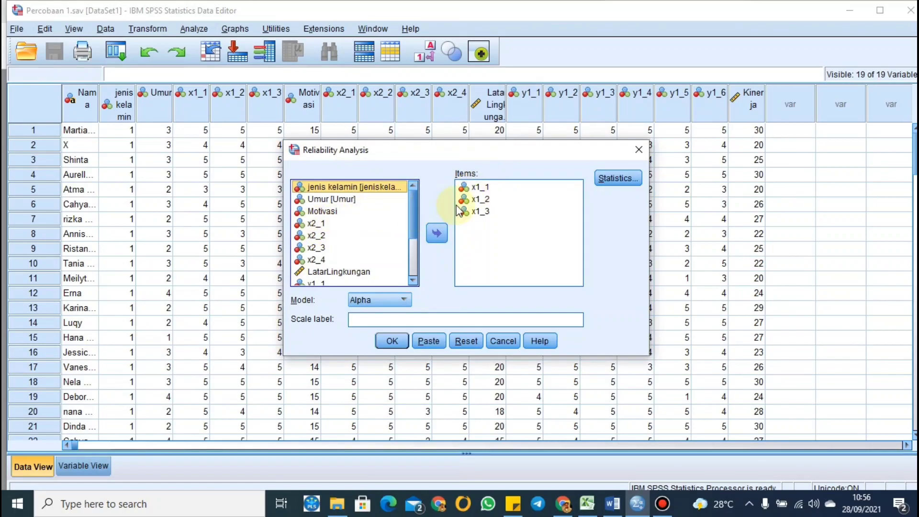
pyautogui.click(482, 187)
pyautogui.keyDown('shift'); pyautogui.click(481, 210); pyautogui.keyUp('shift')
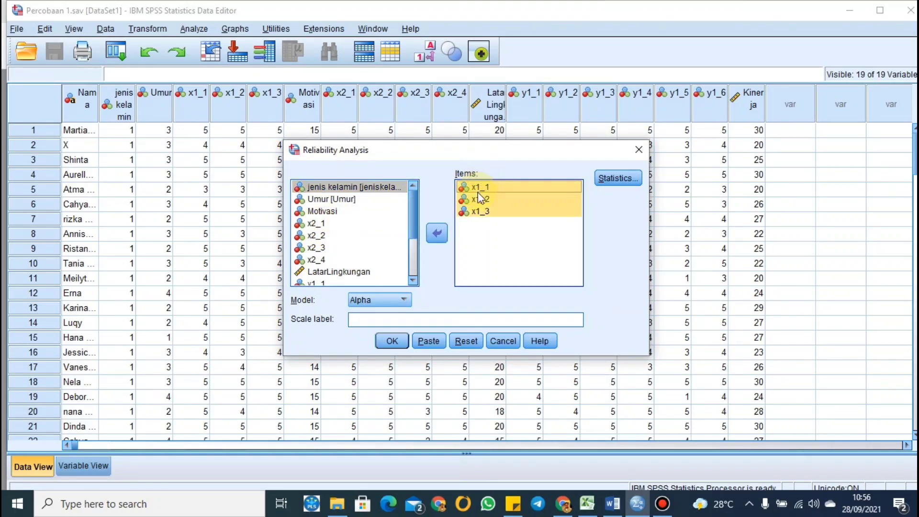
pyautogui.click(437, 234)
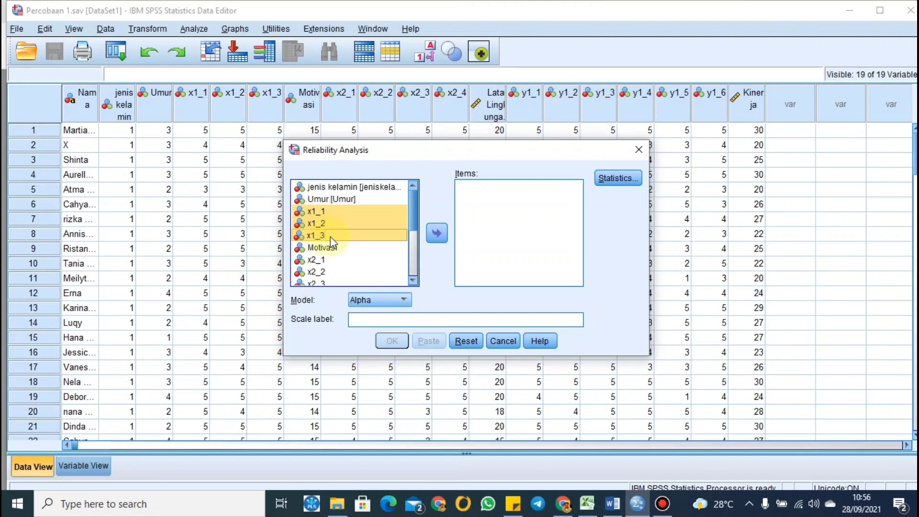
pyautogui.click(435, 232)
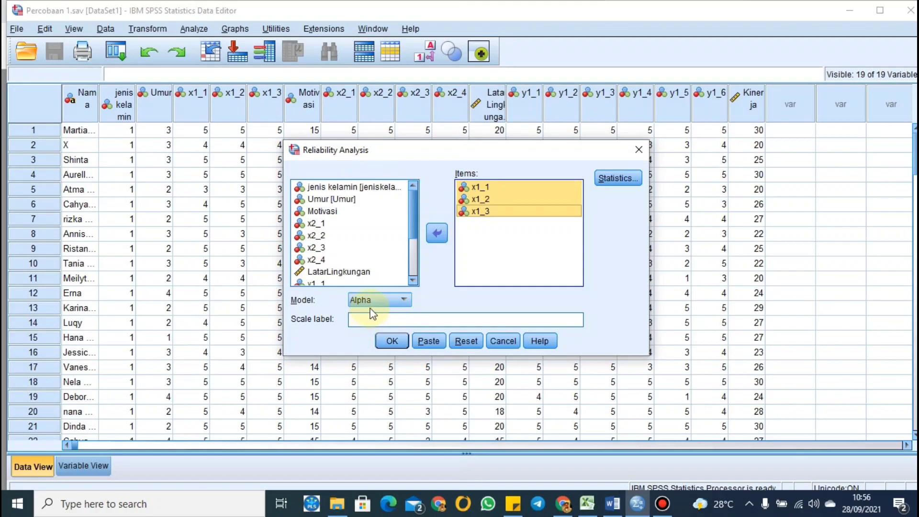
pyautogui.click(404, 300)
pyautogui.click(404, 300)
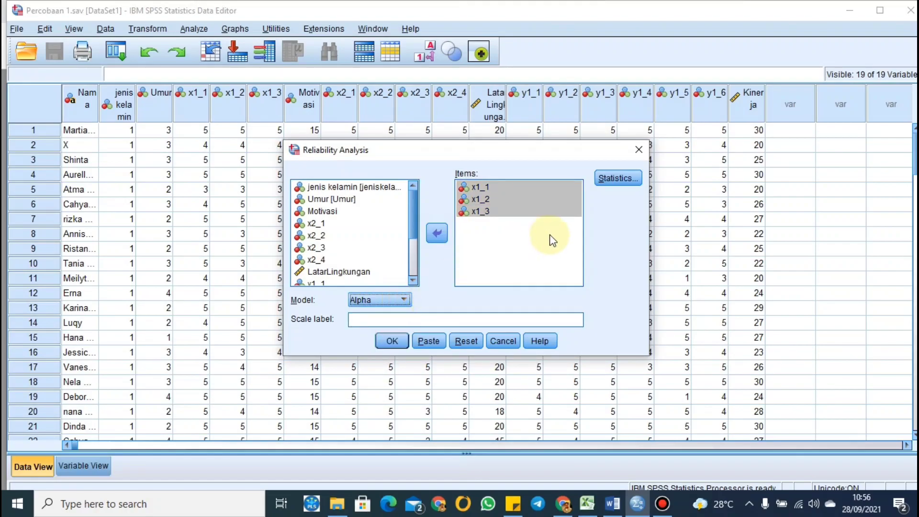
pyautogui.click(392, 340)
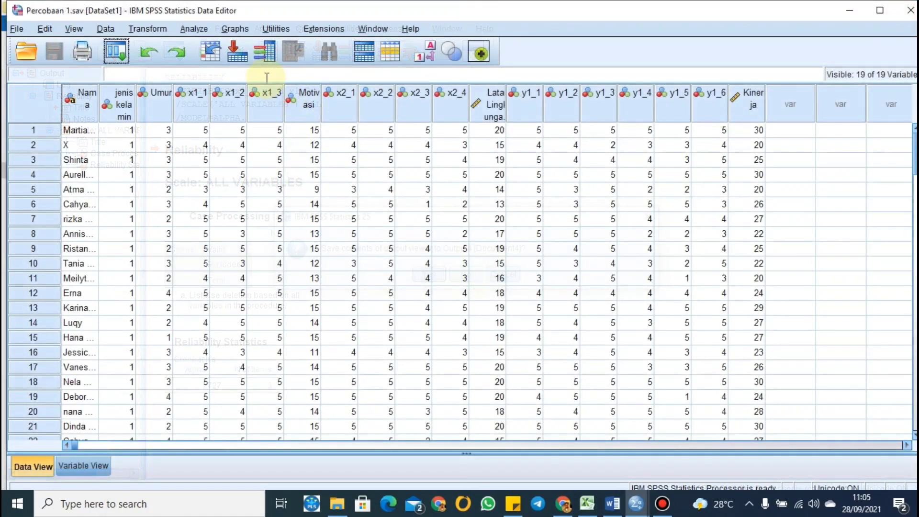
# Start a linear regression and clear Kinerja from the dependent and Motivasi and LatarLingkungan from the independent variables.
pyautogui.click(193, 28)
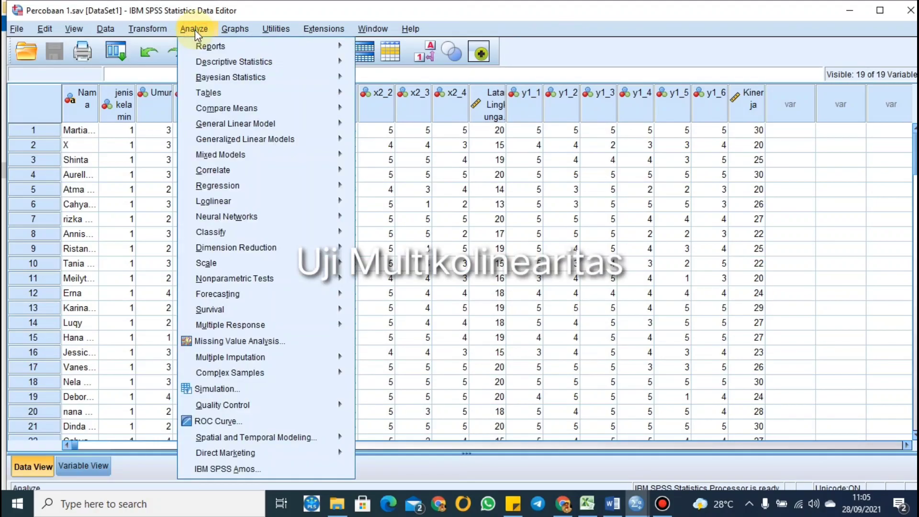
pyautogui.moveTo(214, 187)
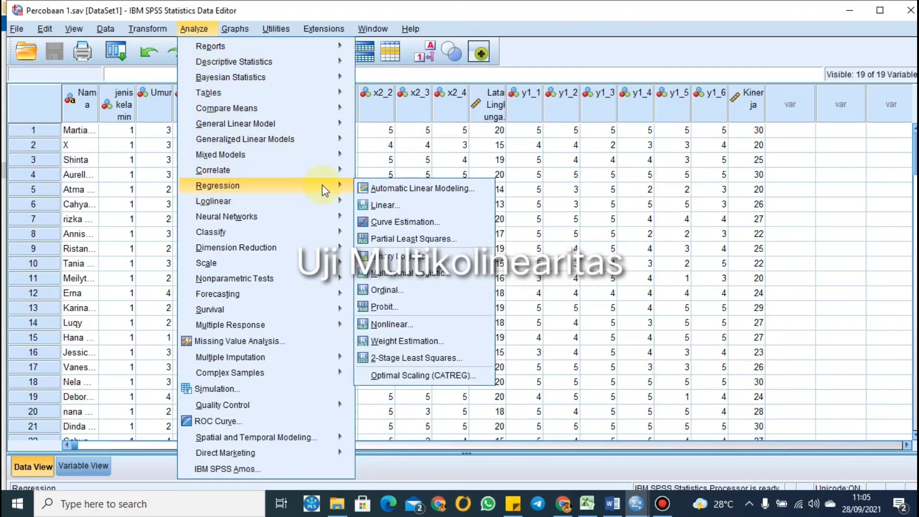
pyautogui.click(383, 205)
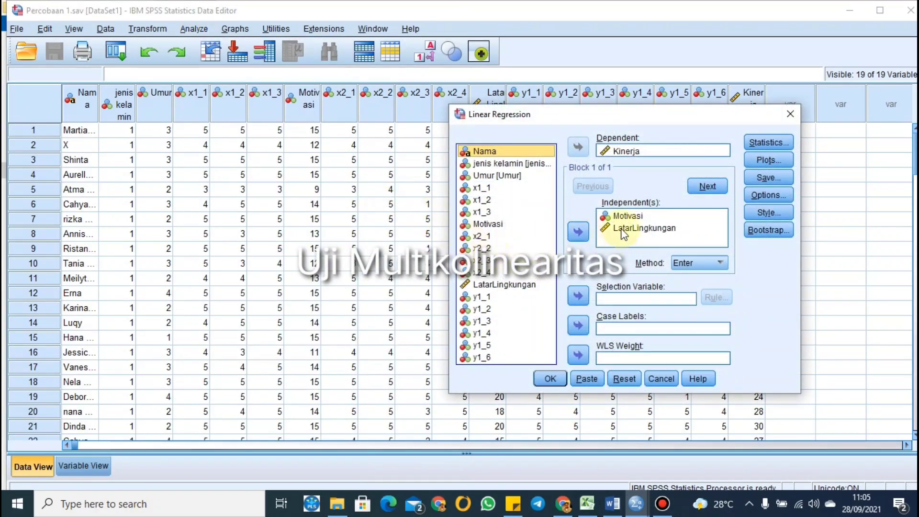
pyautogui.click(627, 151)
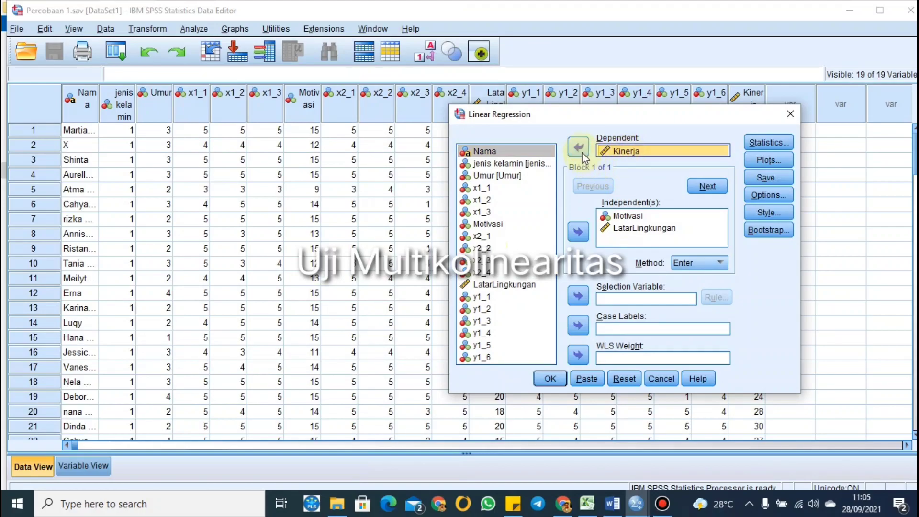
pyautogui.click(579, 147)
pyautogui.click(625, 216)
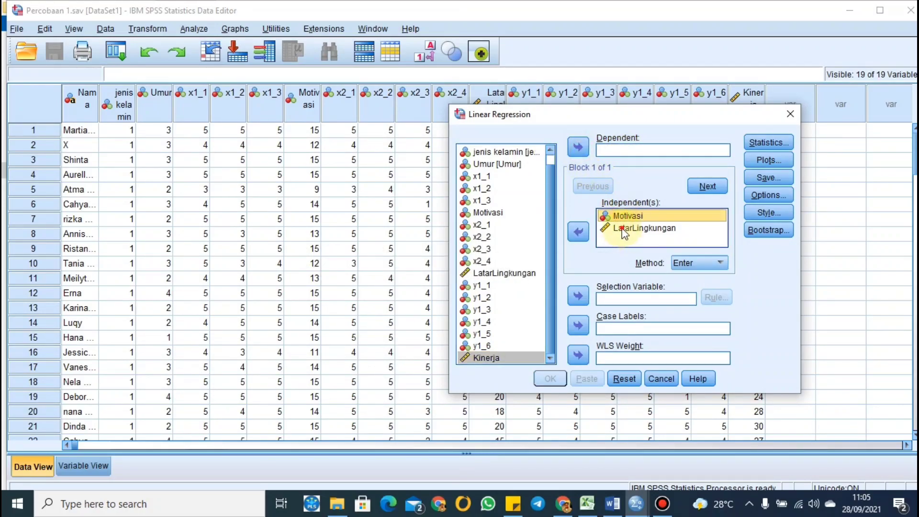
pyautogui.click(604, 229)
pyautogui.keyDown('ctrl'); pyautogui.click(619, 216); pyautogui.keyUp('ctrl')
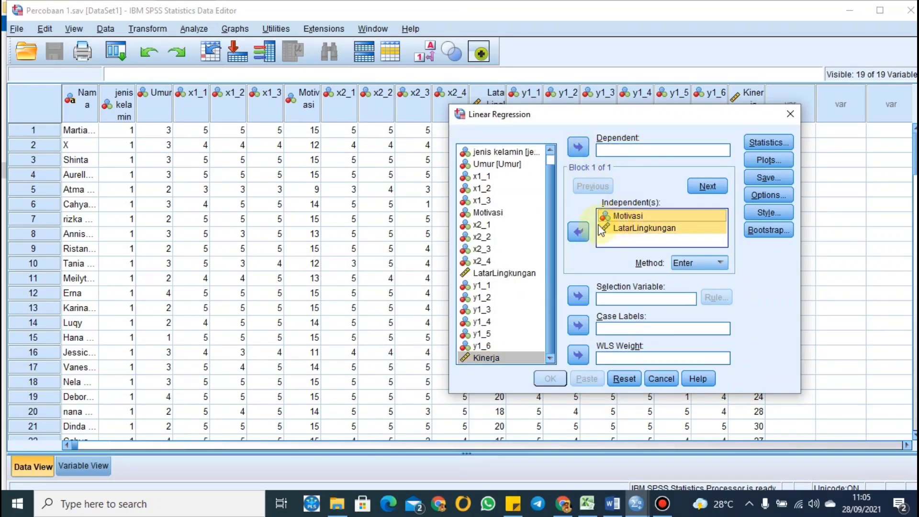
pyautogui.click(578, 231)
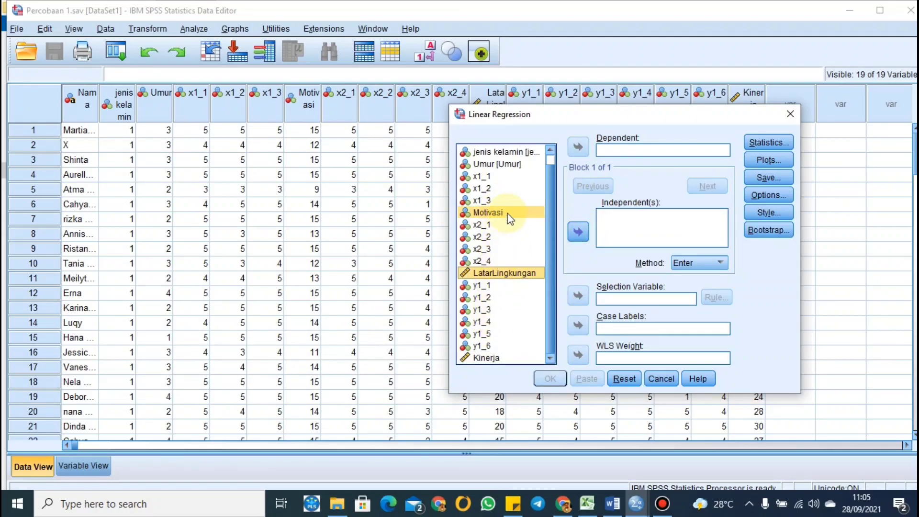
# Assign Motivasi and LatarLingkungan as the independent variables and Kinerja as the dependent variable.
pyautogui.click(578, 231)
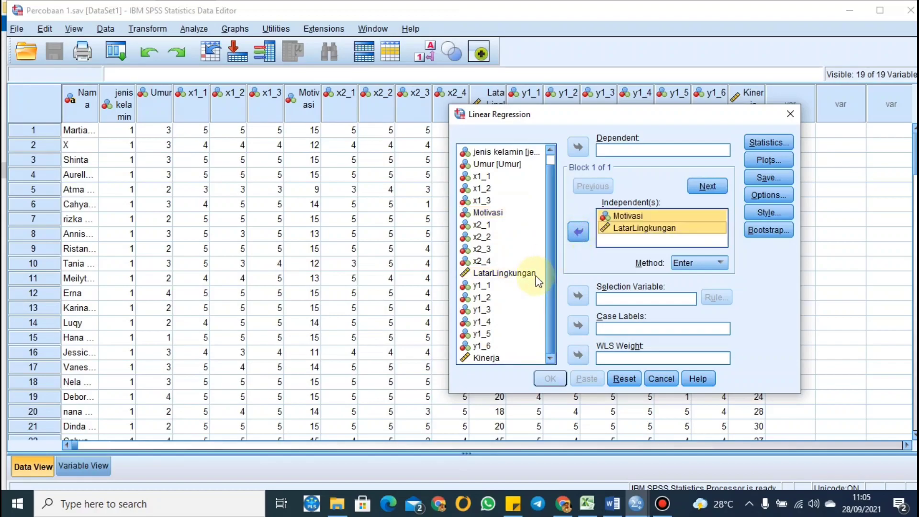
pyautogui.click(493, 358)
pyautogui.click(577, 149)
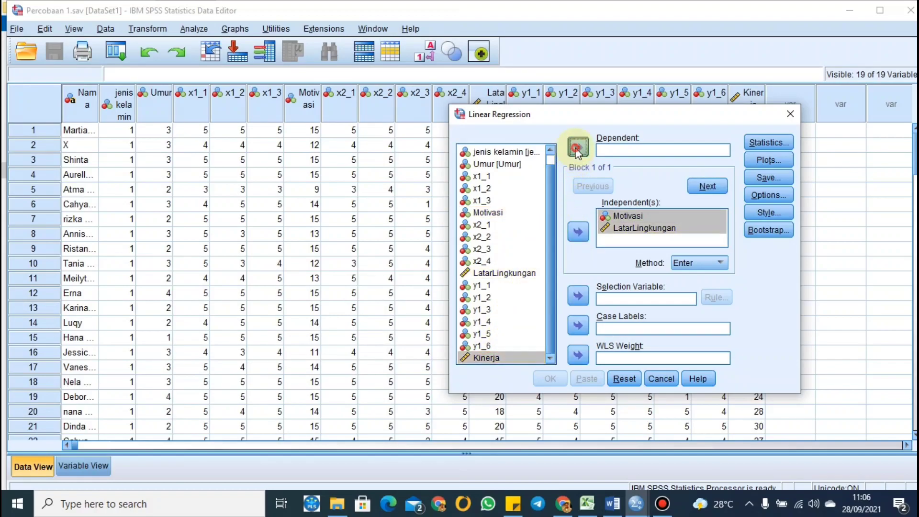
# Run the regression with estimates, model fit and collinearity diagnostics, and review the output down to the collinearity statistics.
pyautogui.click(766, 142)
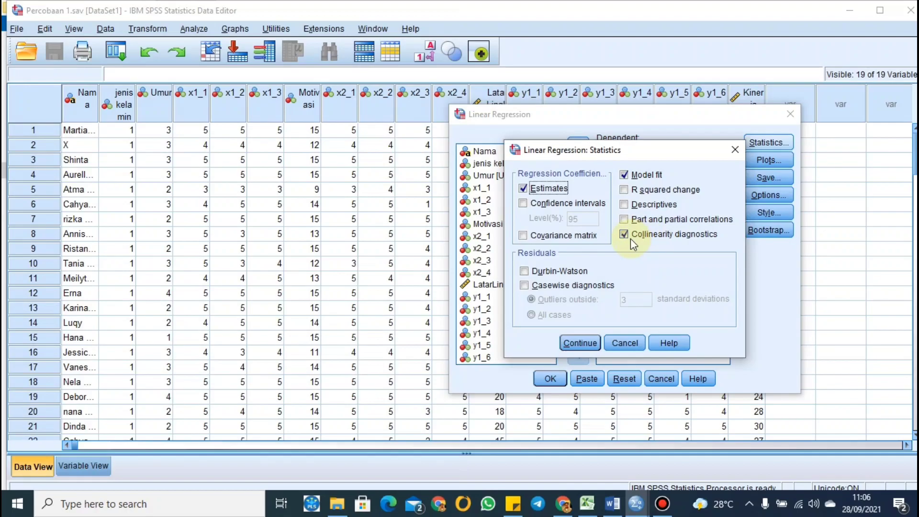
pyautogui.click(585, 344)
pyautogui.click(552, 378)
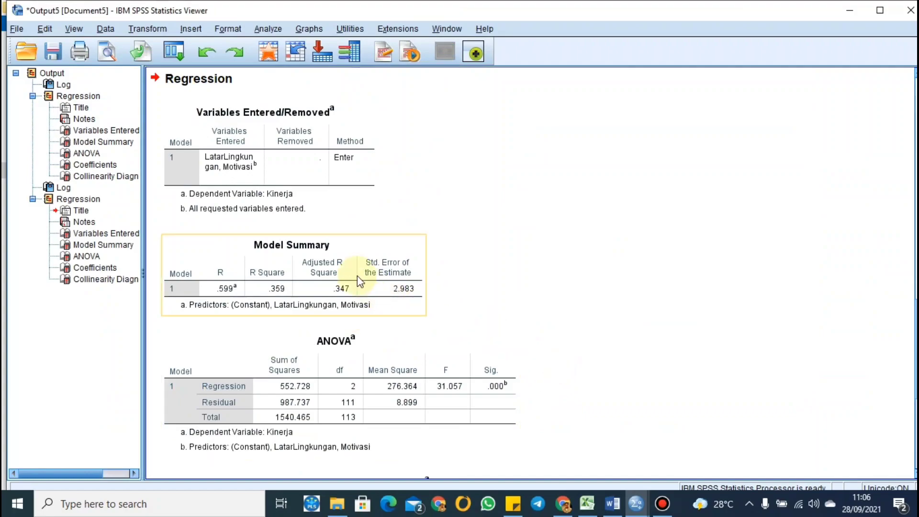
pyautogui.scroll(-3, 335, 236)
pyautogui.scroll(3, 335, 228)
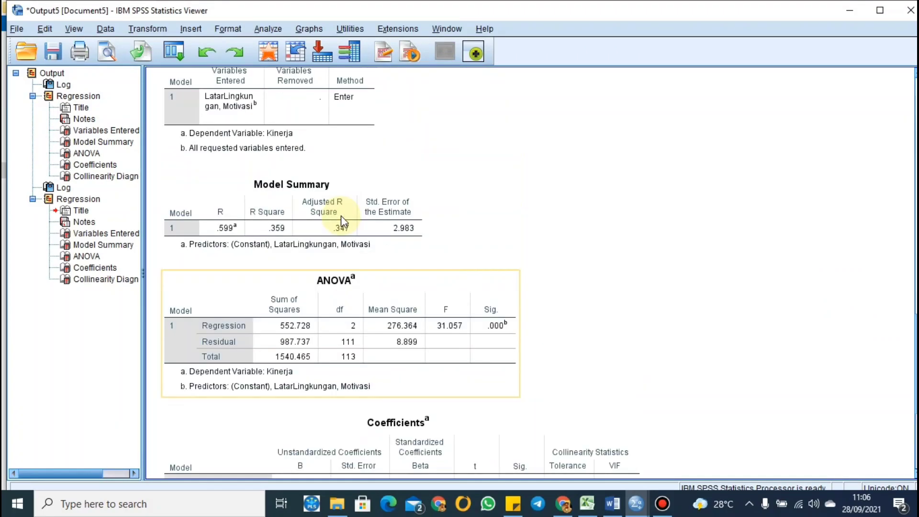
pyautogui.scroll(-1, 309, 246)
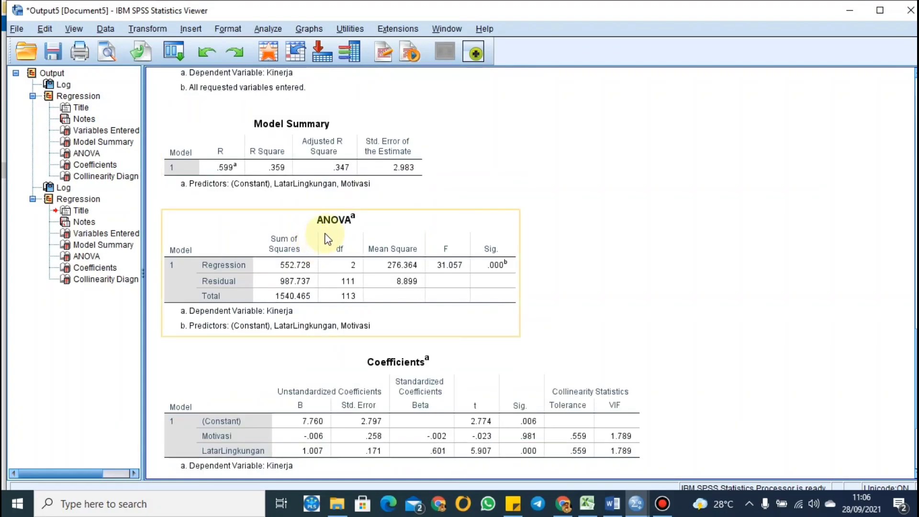
pyautogui.scroll(-3, 339, 241)
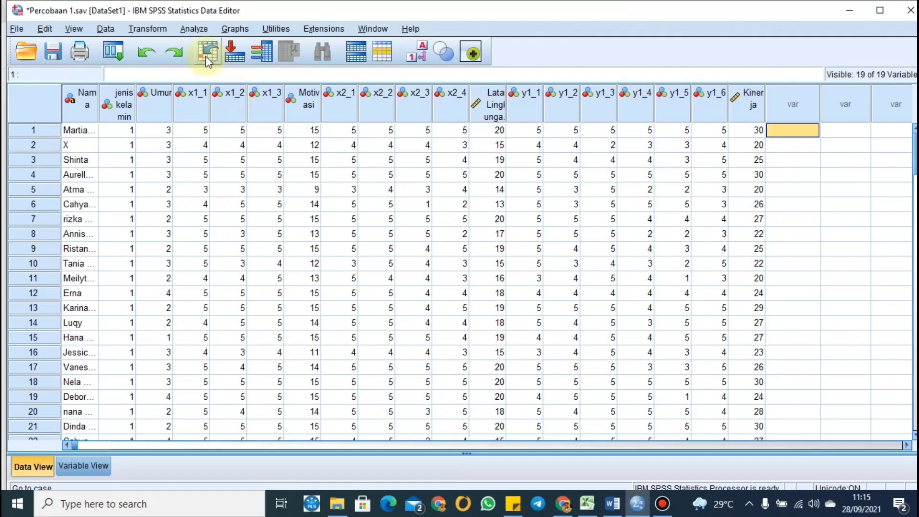
# Run the linear regression of Kinerja on Motivasi and LatarLingkungan, saving the unstandardized residuals as a variable.
pyautogui.click(197, 30)
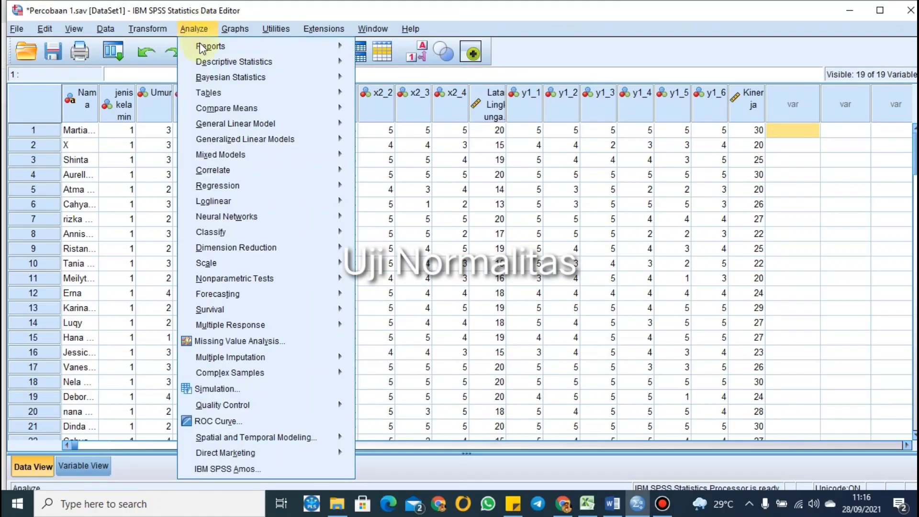
pyautogui.moveTo(224, 190)
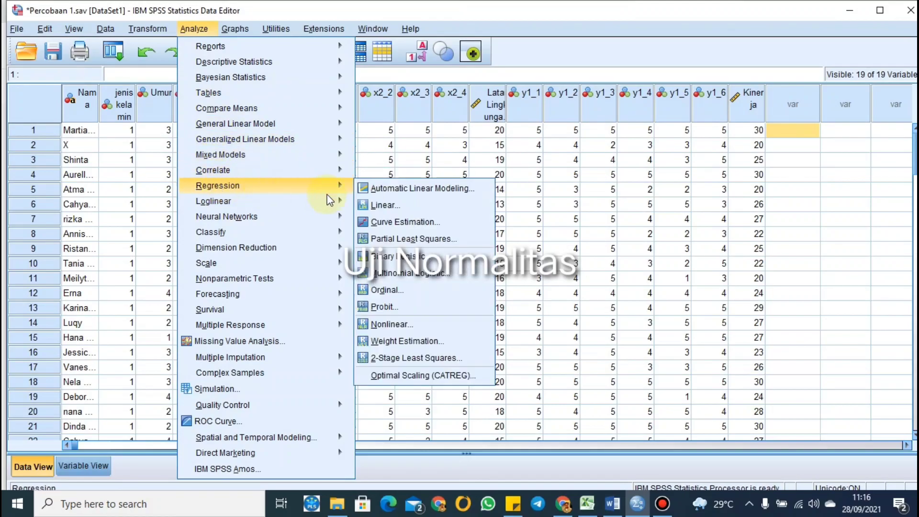
pyautogui.click(384, 206)
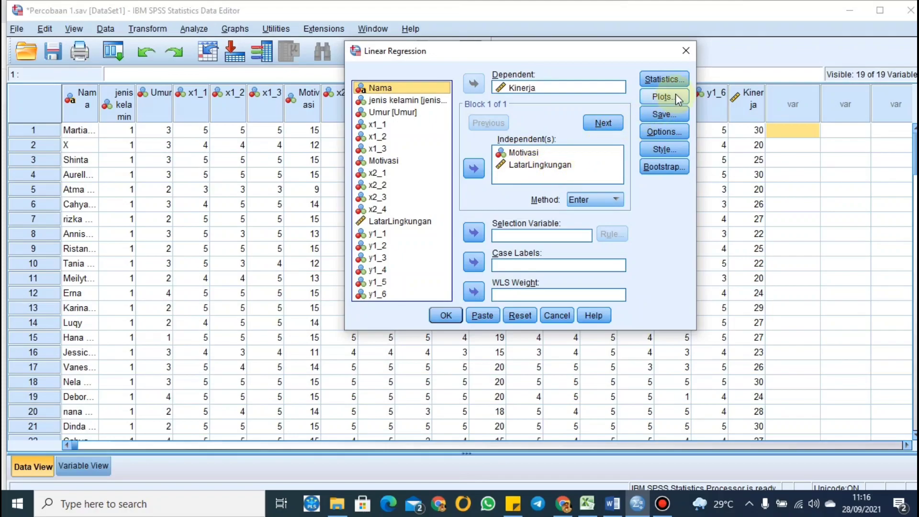
pyautogui.click(668, 114)
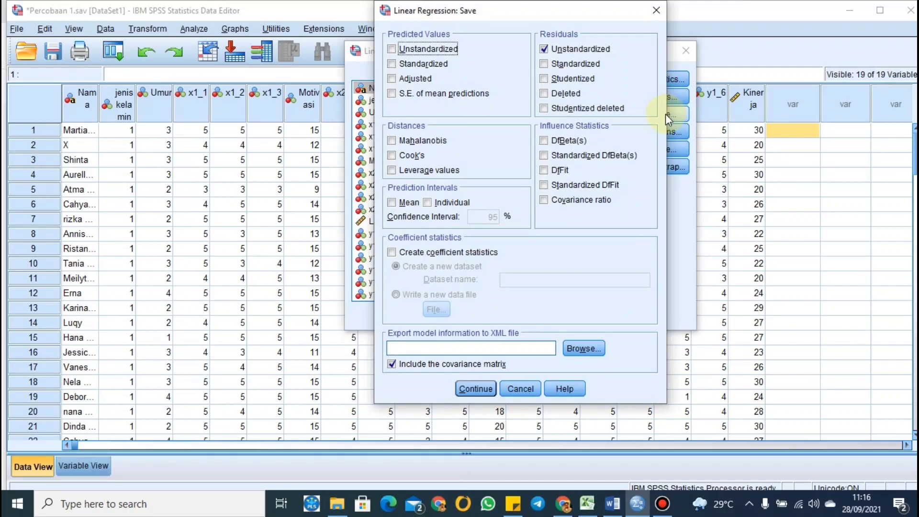
pyautogui.click(545, 51)
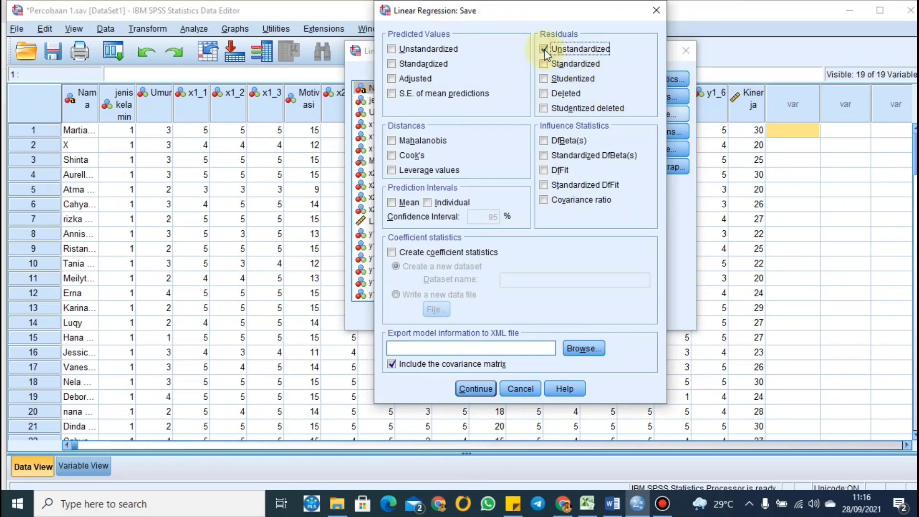
pyautogui.click(477, 389)
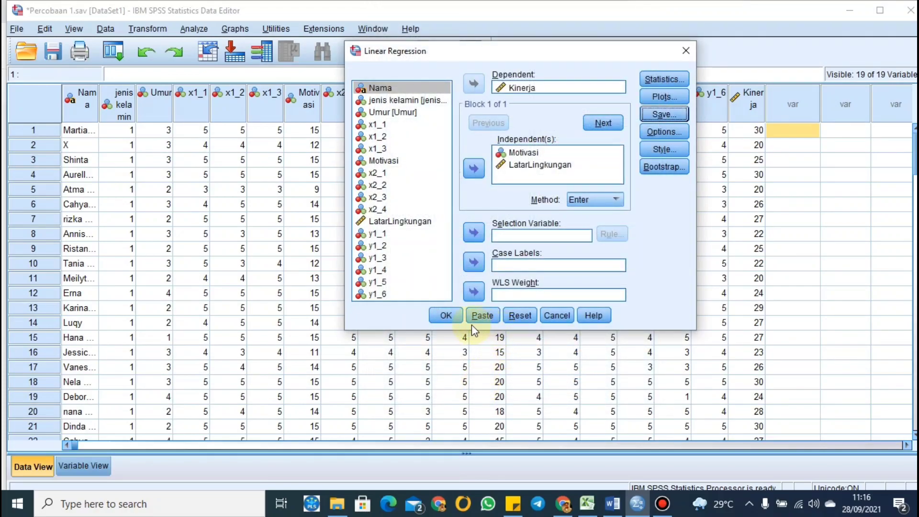
pyautogui.click(446, 315)
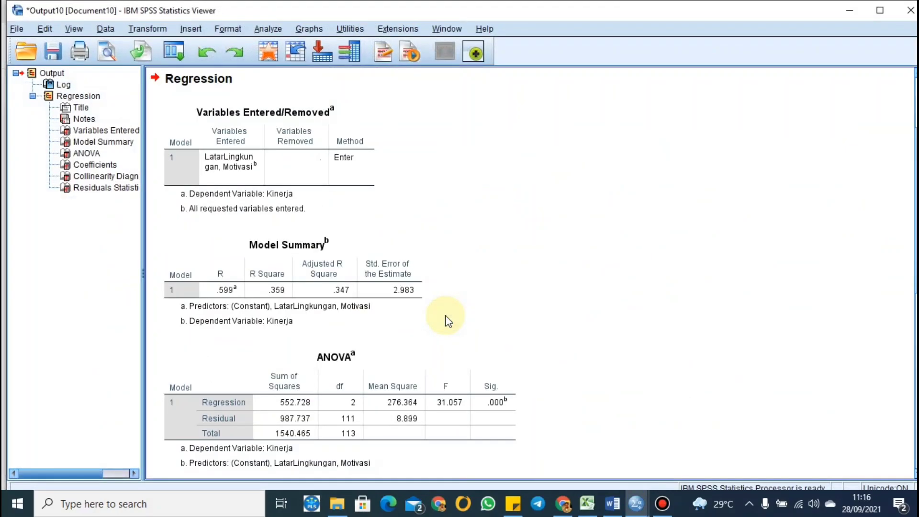
# Review the regression output down to the residuals statistics and close it without saving.
pyautogui.scroll(-15, 346, 235)
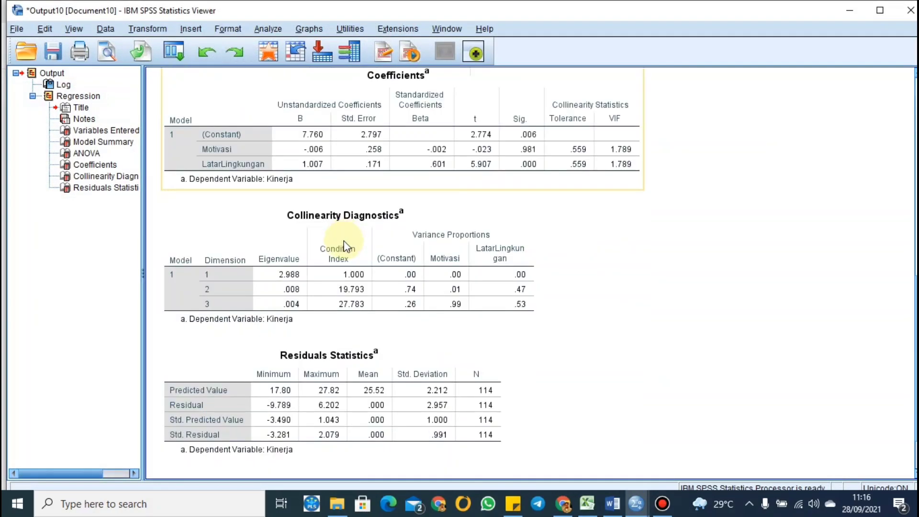
pyautogui.click(911, 10)
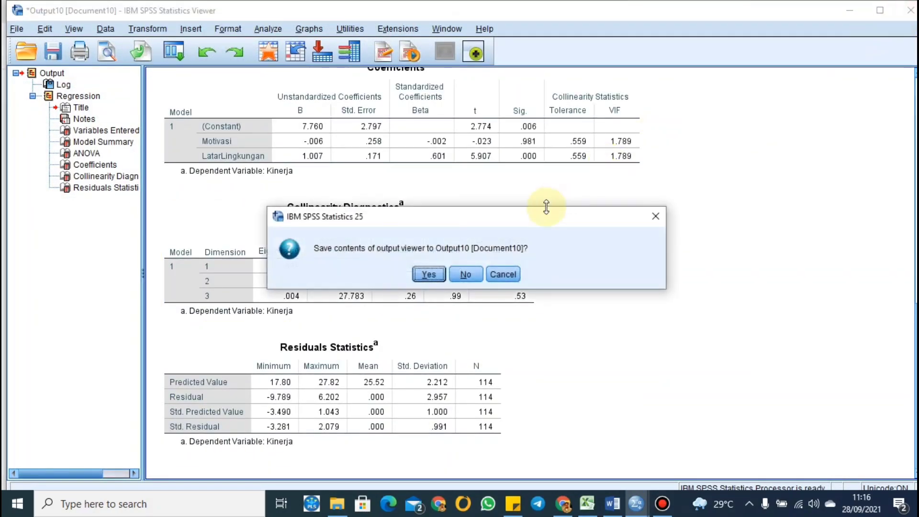
pyautogui.click(466, 275)
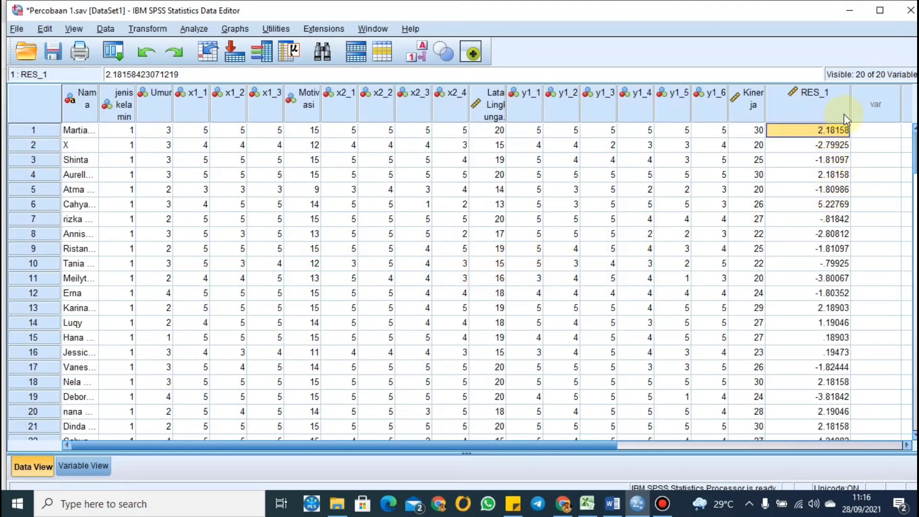
# Select the RES_1 column in the data and examine the saved unstandardized residuals.
pyautogui.click(821, 113)
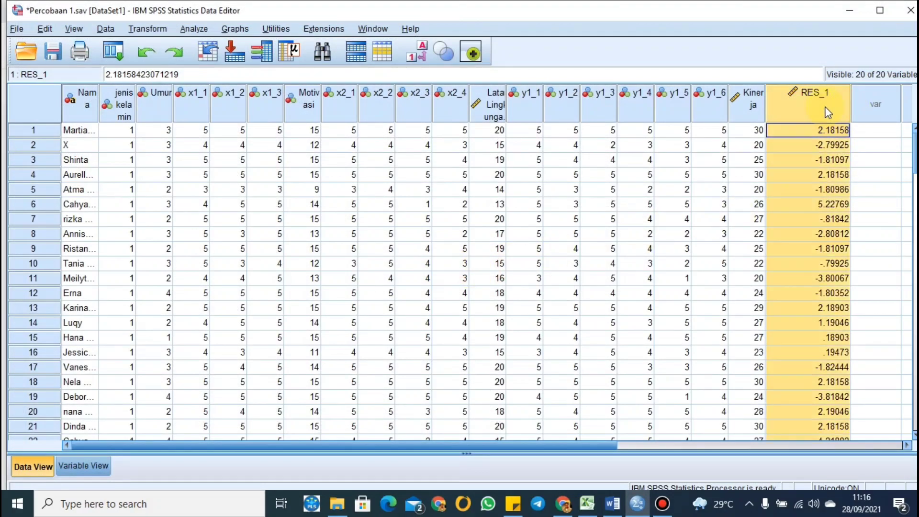
pyautogui.click(862, 108)
pyautogui.click(814, 110)
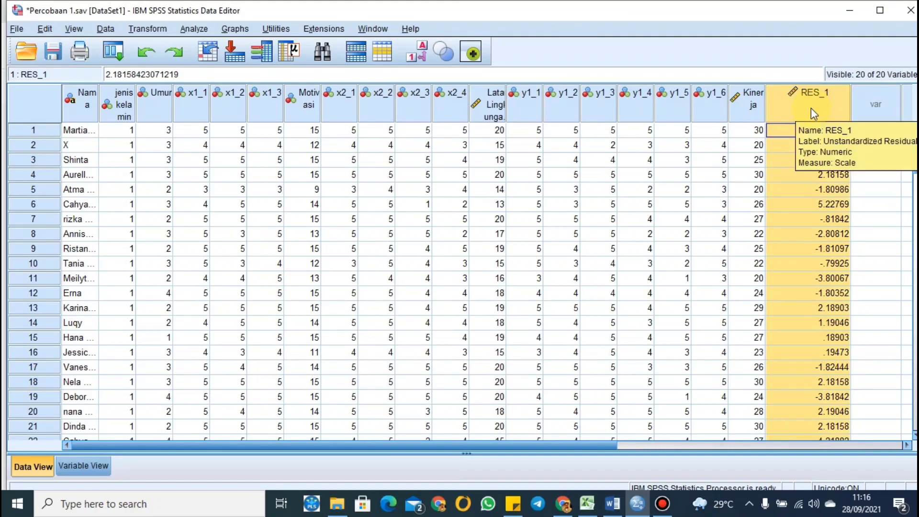
pyautogui.click(808, 95)
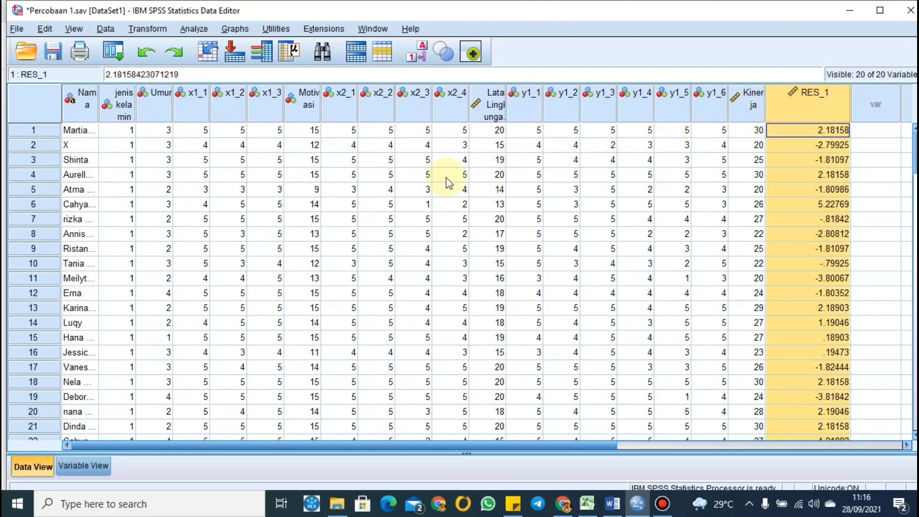
# Run a legacy one-sample Kolmogorov-Smirnov test on the unstandardized residual variable against the Normal distribution.
pyautogui.click(195, 29)
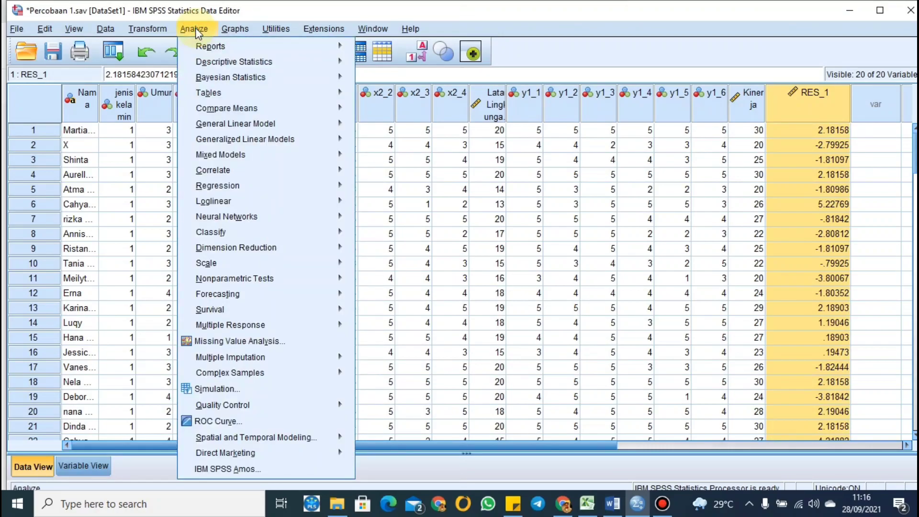
pyautogui.moveTo(229, 282)
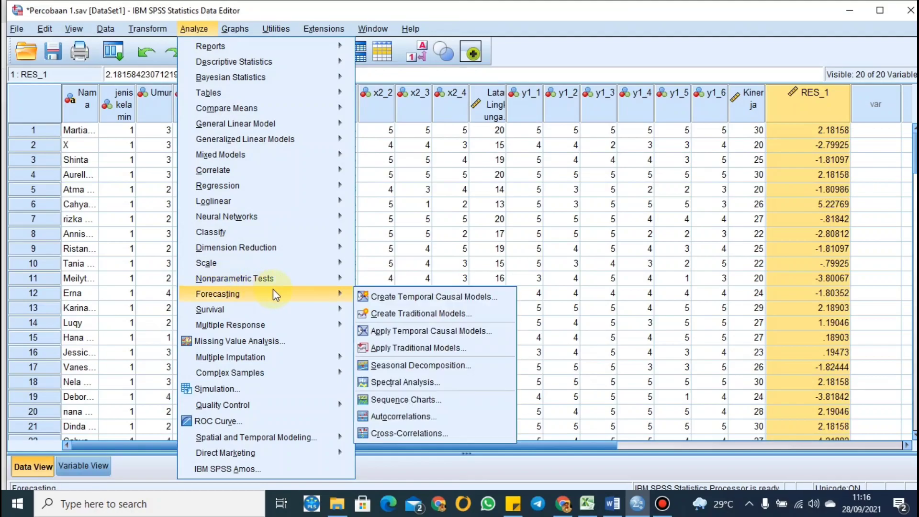
pyautogui.moveTo(401, 337)
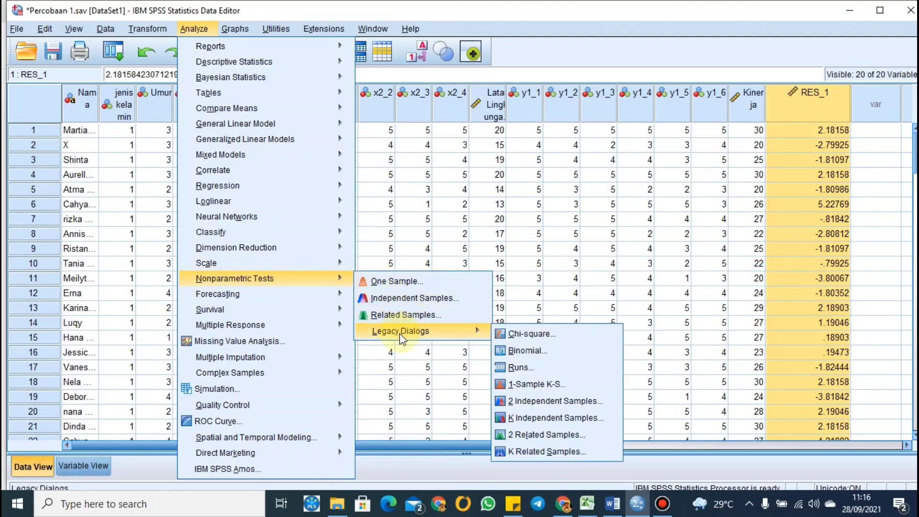
pyautogui.click(534, 386)
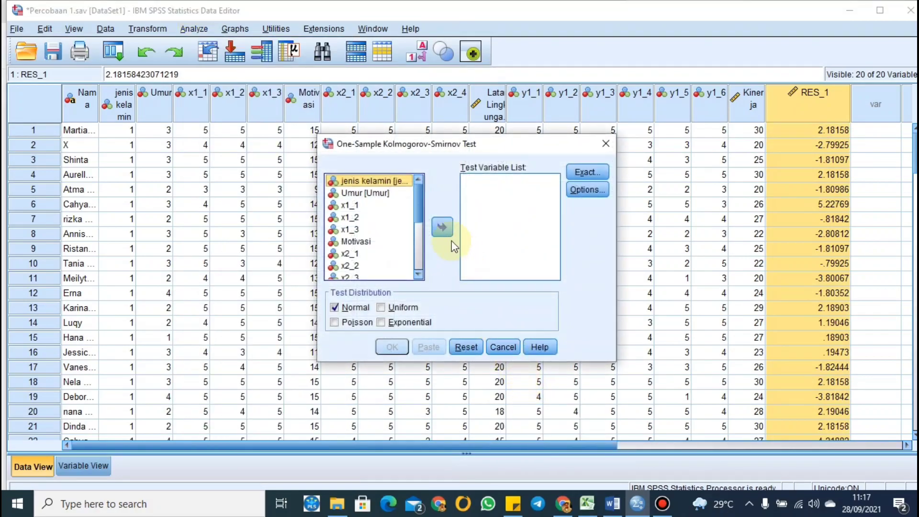
pyautogui.moveTo(418, 200); pyautogui.dragTo(421, 261)
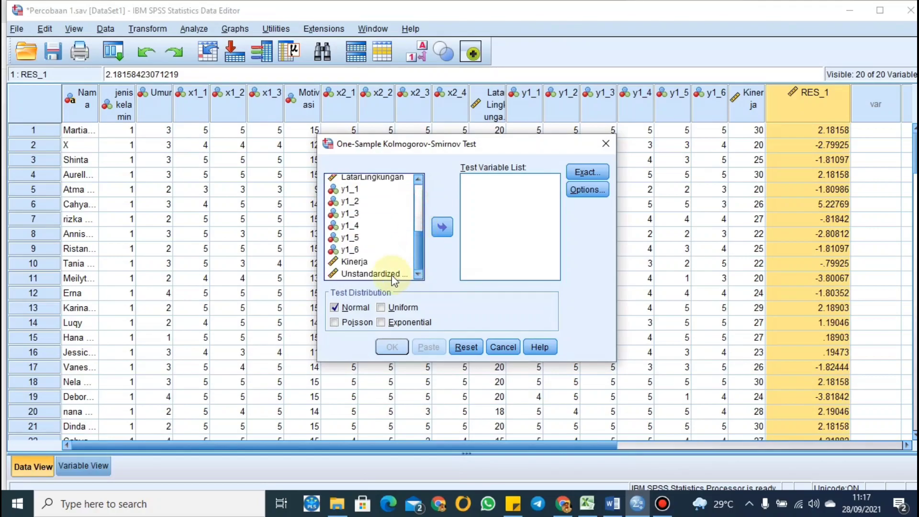
pyautogui.click(378, 273)
pyautogui.click(444, 228)
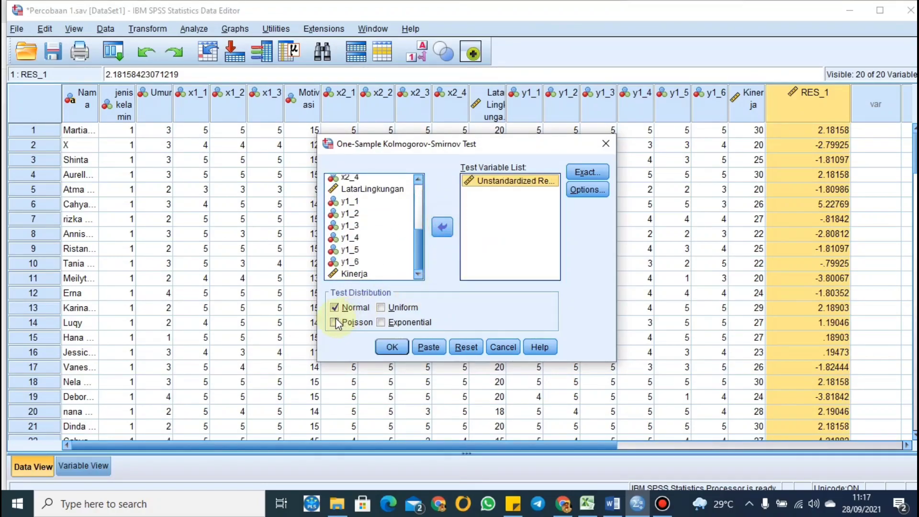
pyautogui.click(392, 347)
pyautogui.click(377, 286)
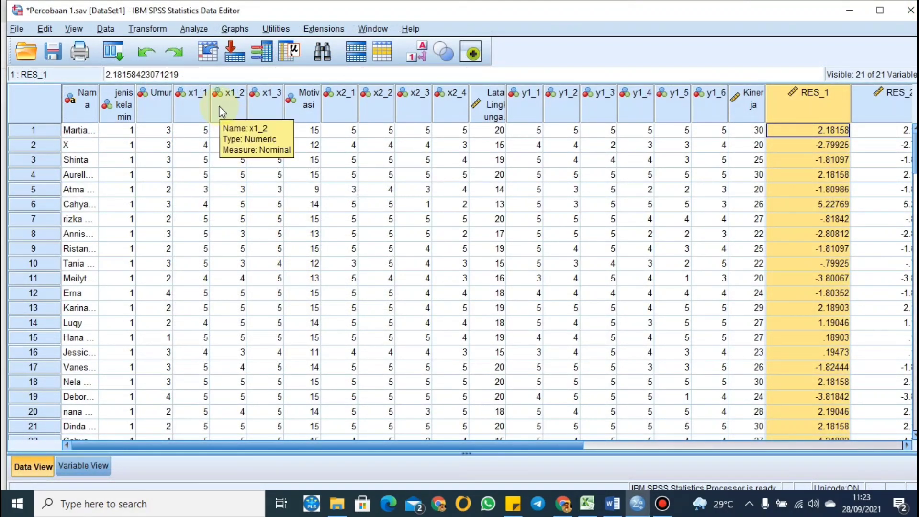
# Run the linear regression of Kinerja on Motivasi and LatarLingkungan with a histogram and normal probability plot of the standardized residuals.
pyautogui.click(191, 28)
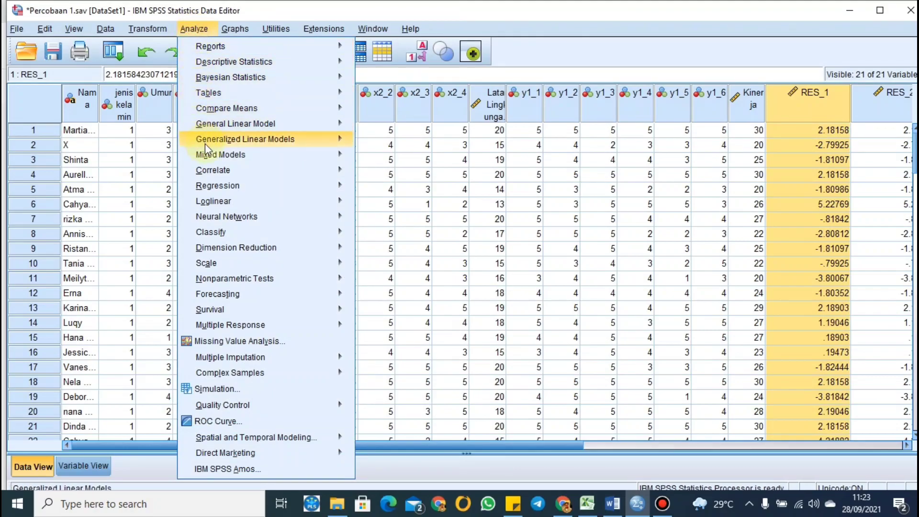
pyautogui.moveTo(214, 235)
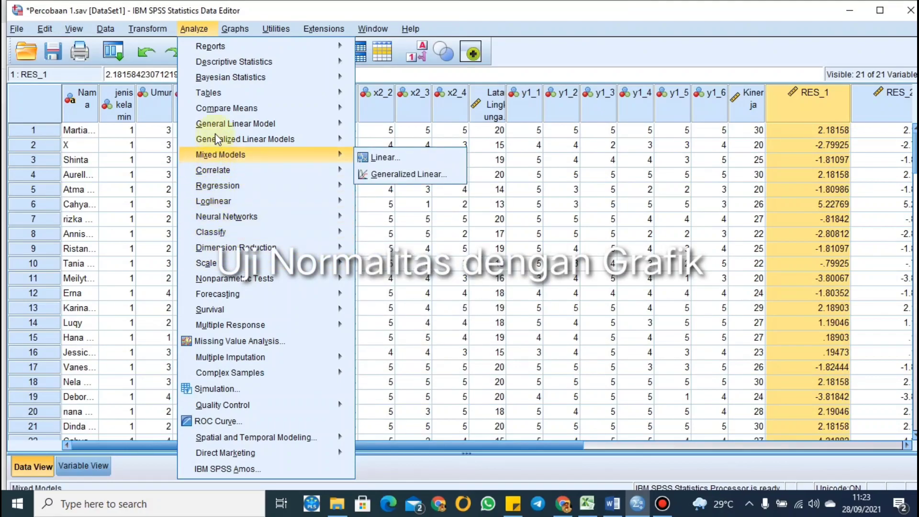
pyautogui.moveTo(201, 50)
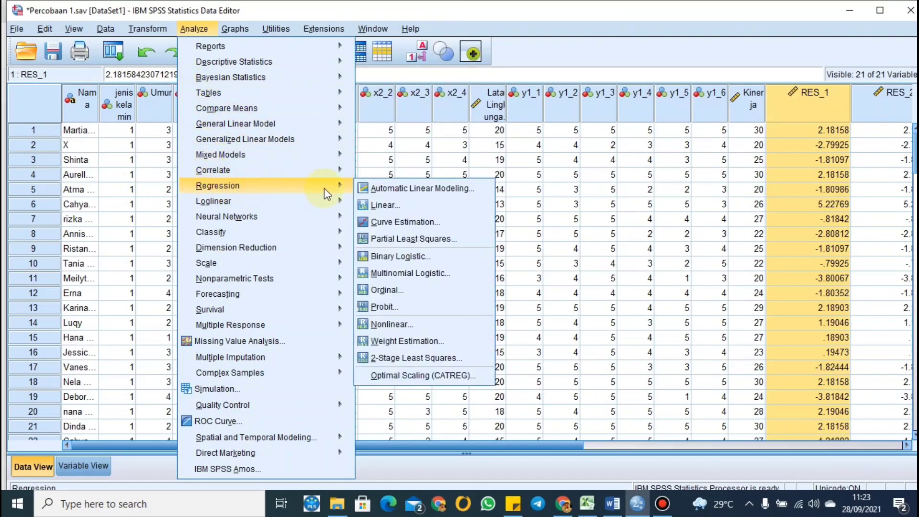
pyautogui.moveTo(335, 192)
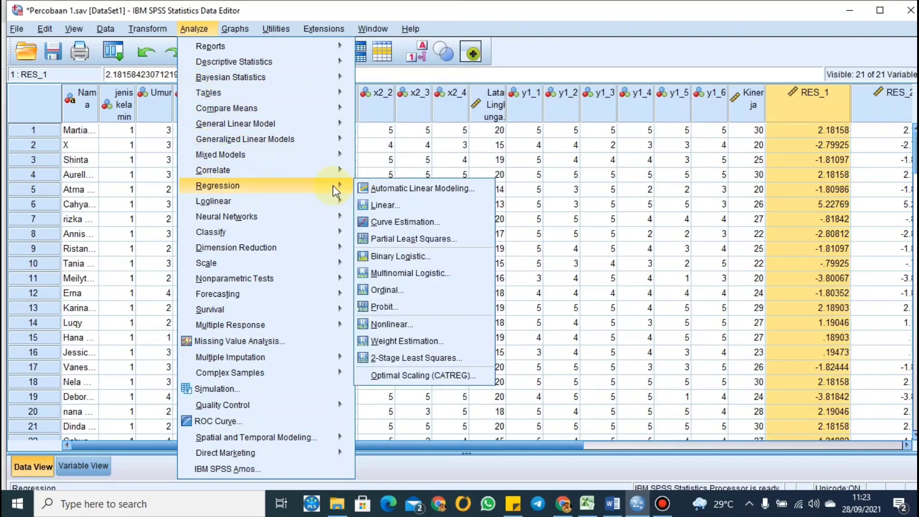
pyautogui.click(385, 205)
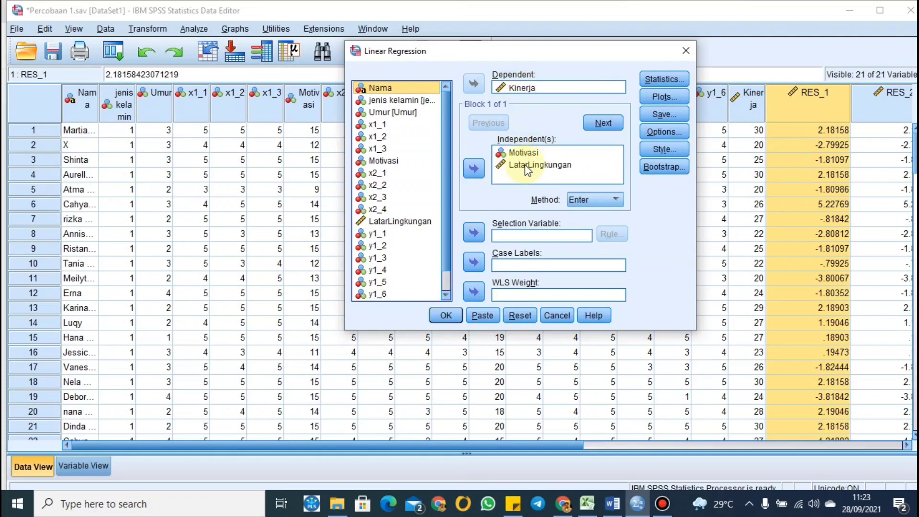
pyautogui.click(664, 98)
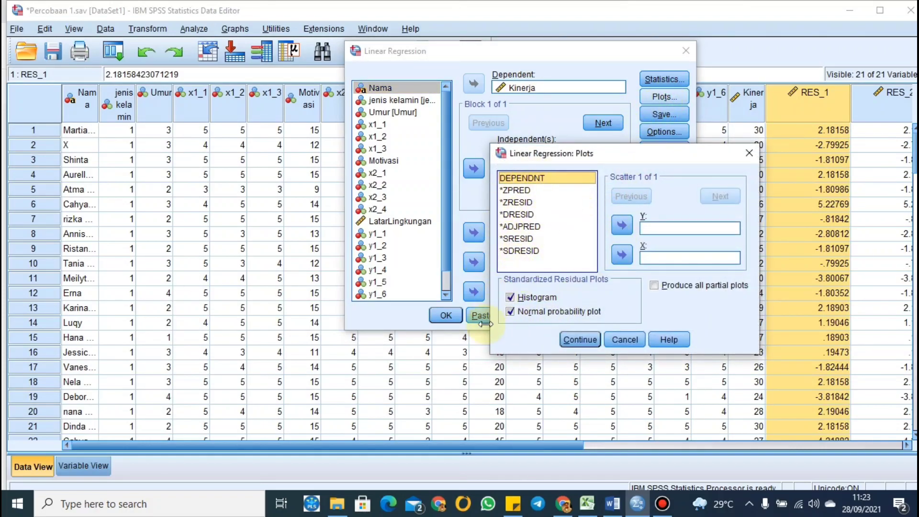
pyautogui.click(510, 297)
pyautogui.click(511, 298)
pyautogui.click(511, 312)
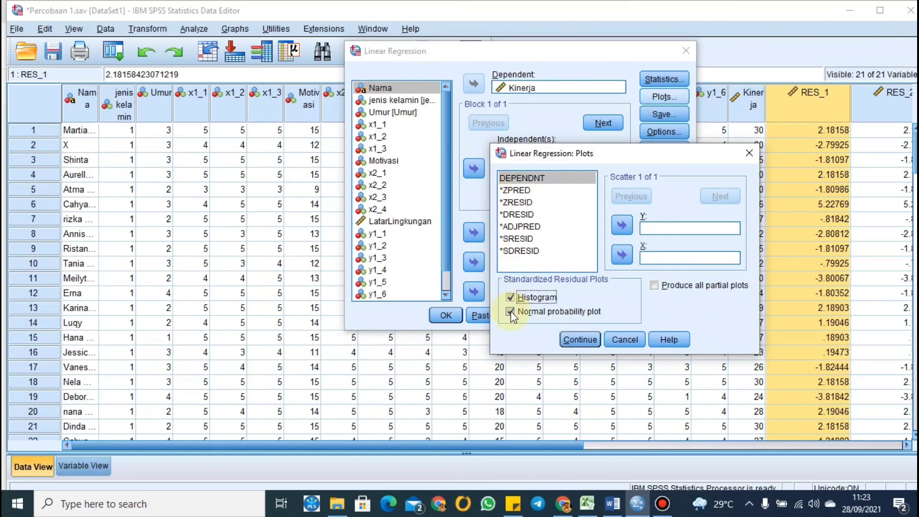
pyautogui.click(586, 338)
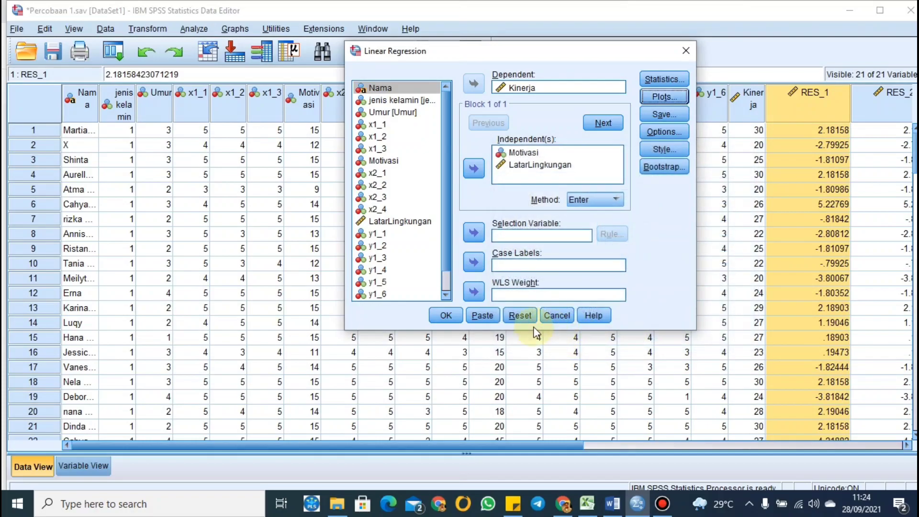
pyautogui.click(452, 318)
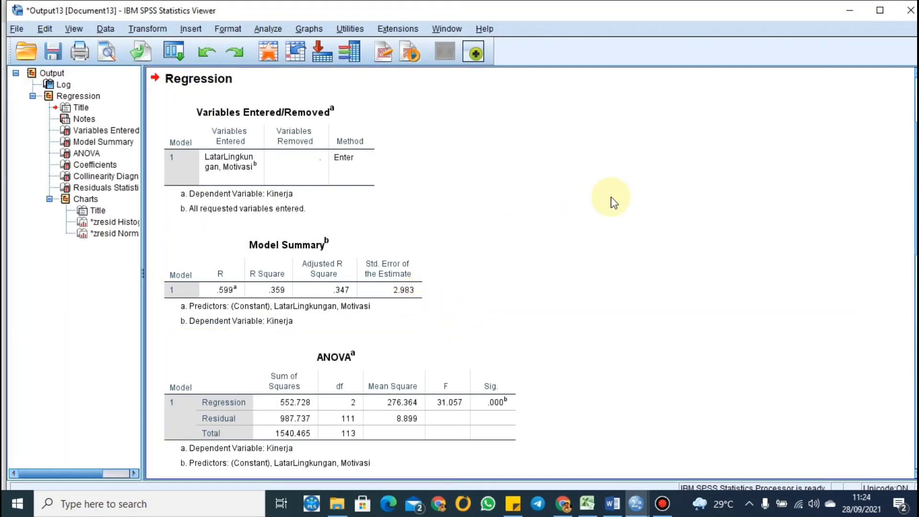
# Examine the histogram and the normal P-P plot of the standardized residuals in the regression output to judge normality.
pyautogui.scroll(-20, 593, 226)
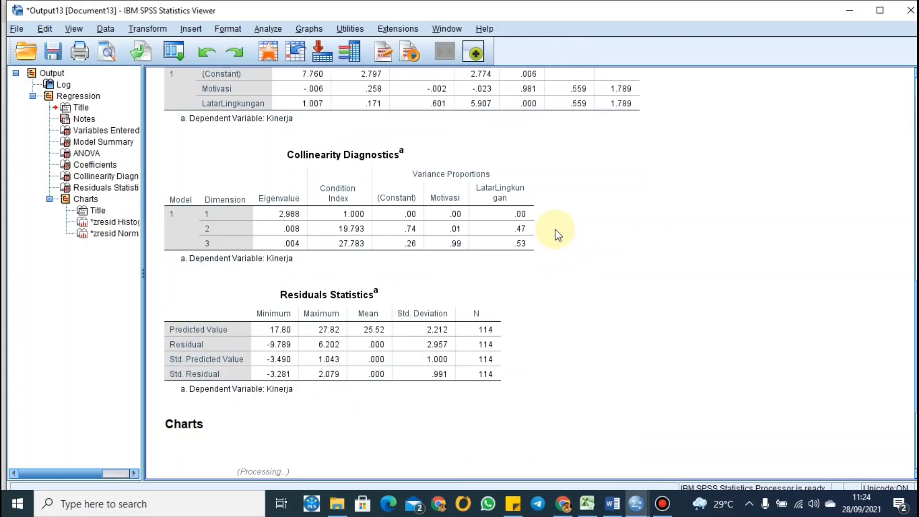
pyautogui.scroll(-3, 540, 249)
pyautogui.scroll(3, 540, 249)
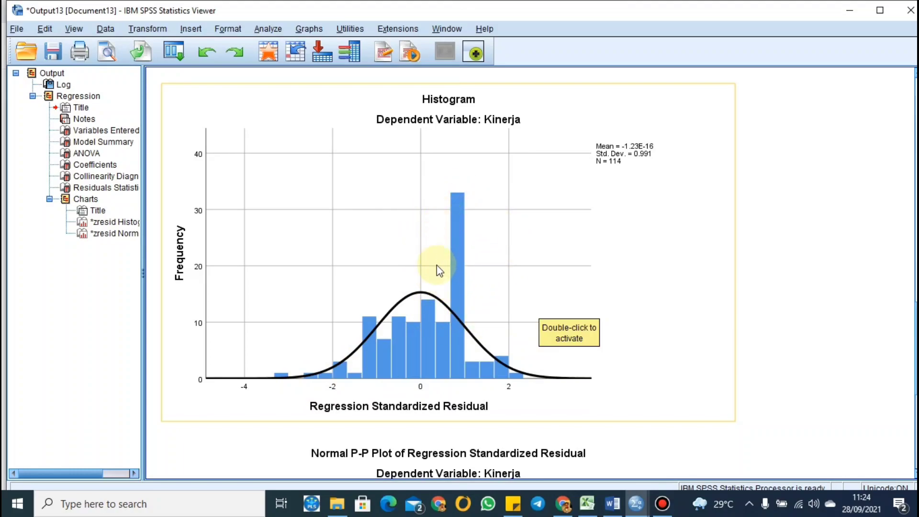
pyautogui.scroll(-5, 436, 265)
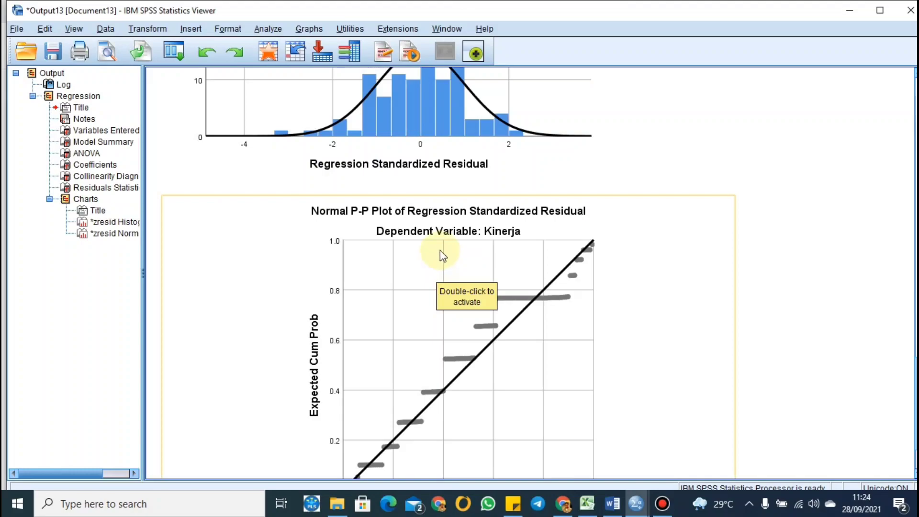
pyautogui.scroll(-1, 441, 254)
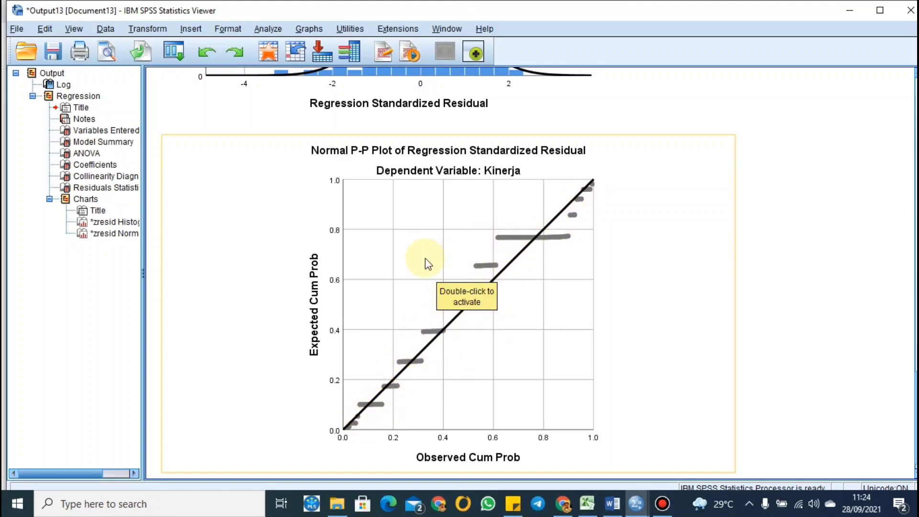
pyautogui.scroll(-1, 592, 313)
pyautogui.scroll(4, 584, 316)
pyautogui.scroll(4, 580, 316)
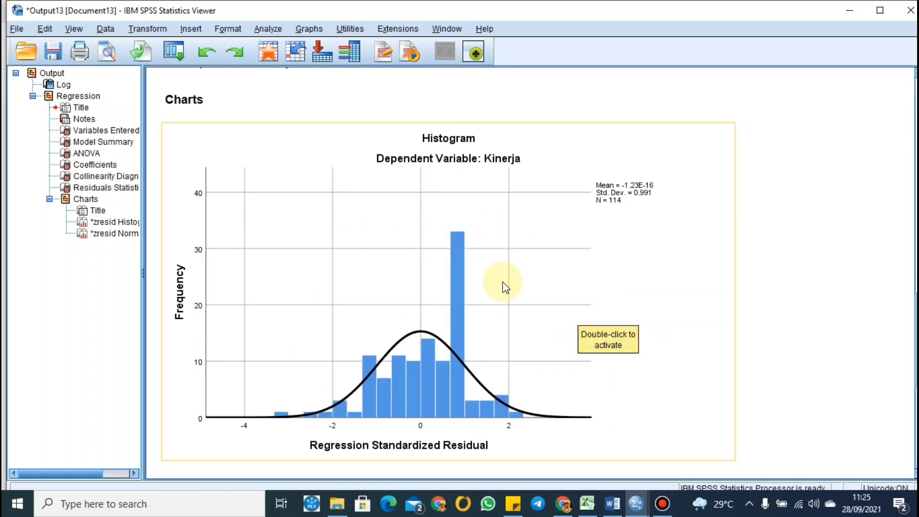
pyautogui.scroll(-4, 505, 287)
pyautogui.scroll(-4, 509, 291)
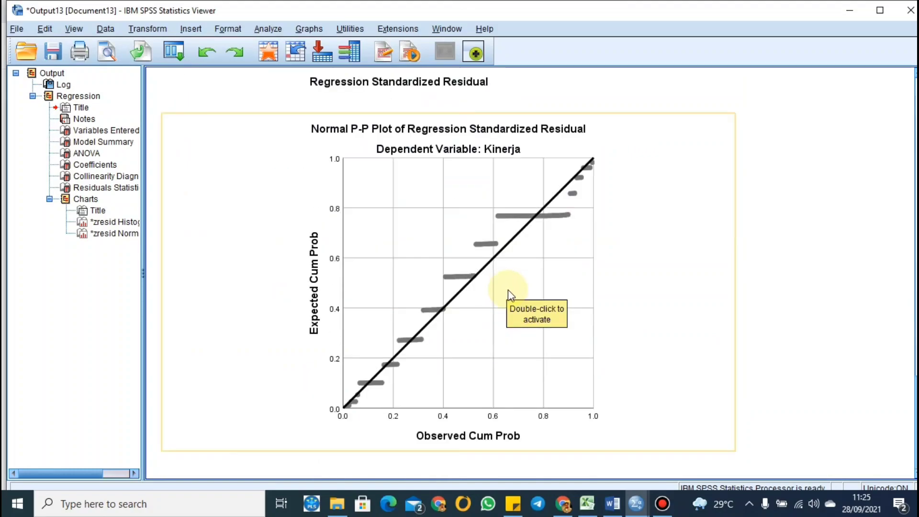
pyautogui.scroll(5, 507, 289)
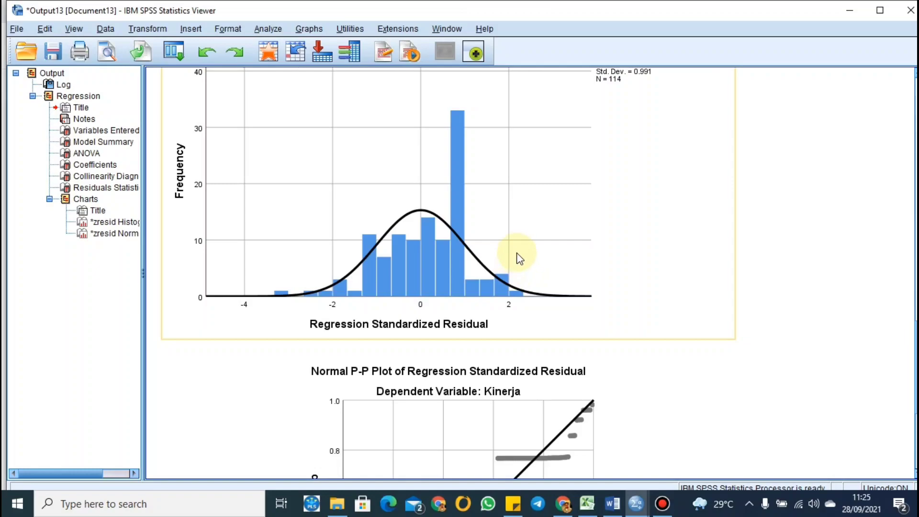
pyautogui.scroll(-3, 516, 258)
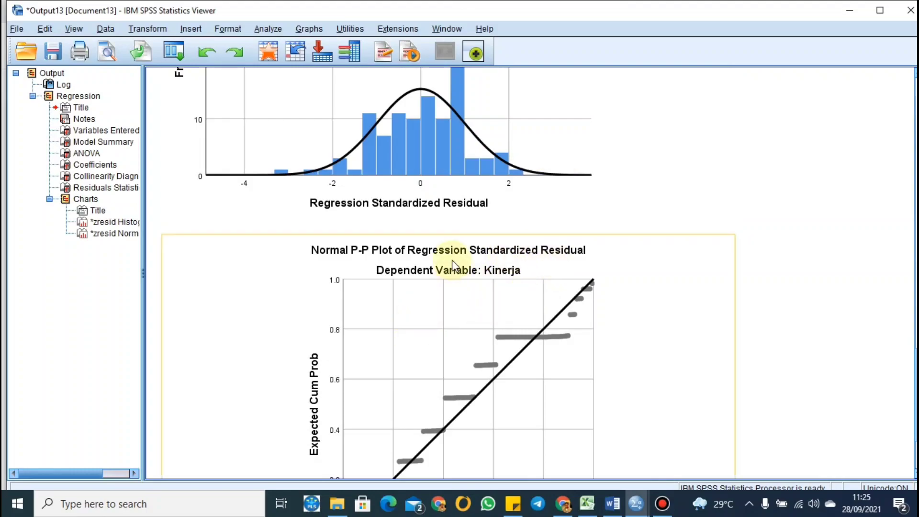
pyautogui.scroll(9, 452, 261)
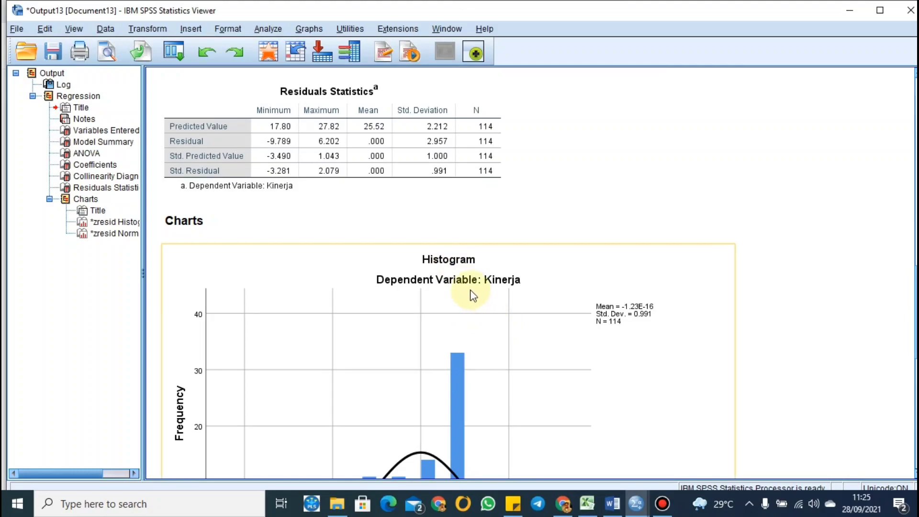
pyautogui.scroll(-6, 471, 290)
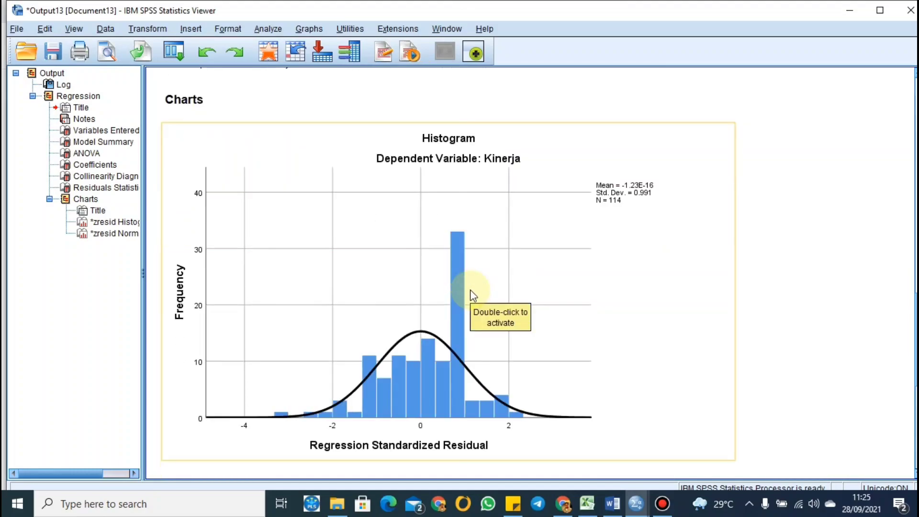
pyautogui.scroll(-4, 472, 299)
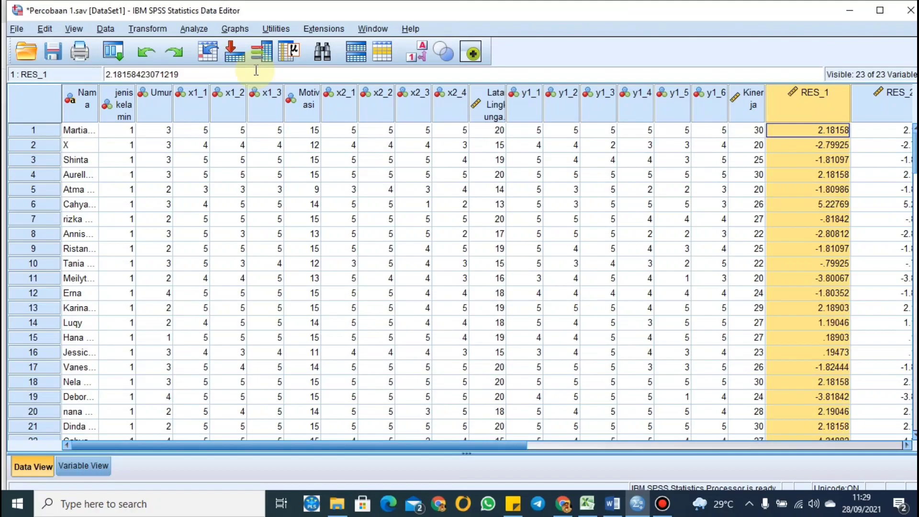
# Run the linear regression of Kinerja on Motivasi and LatarLingkungan with a *SRESID against *ZPRED scatterplot and examine that plot for heteroscedasticity.
pyautogui.click(194, 30)
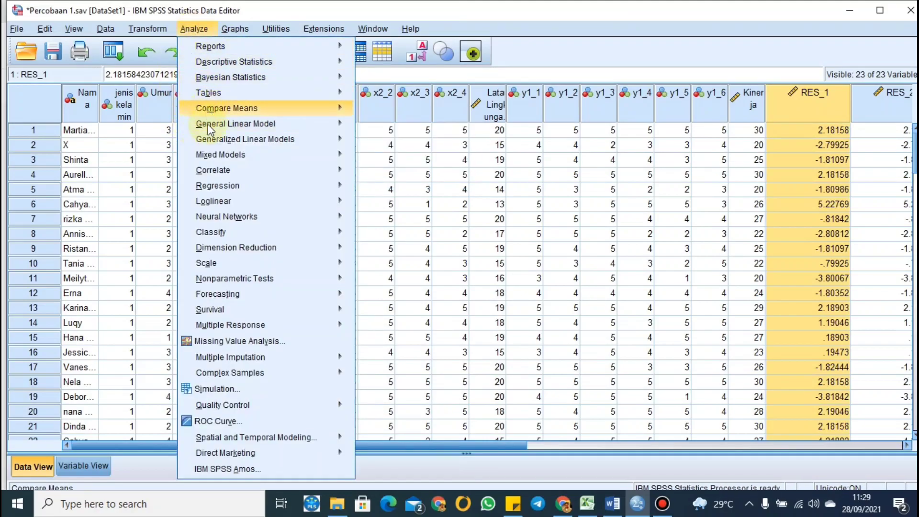
pyautogui.moveTo(205, 173)
pyautogui.moveTo(209, 191)
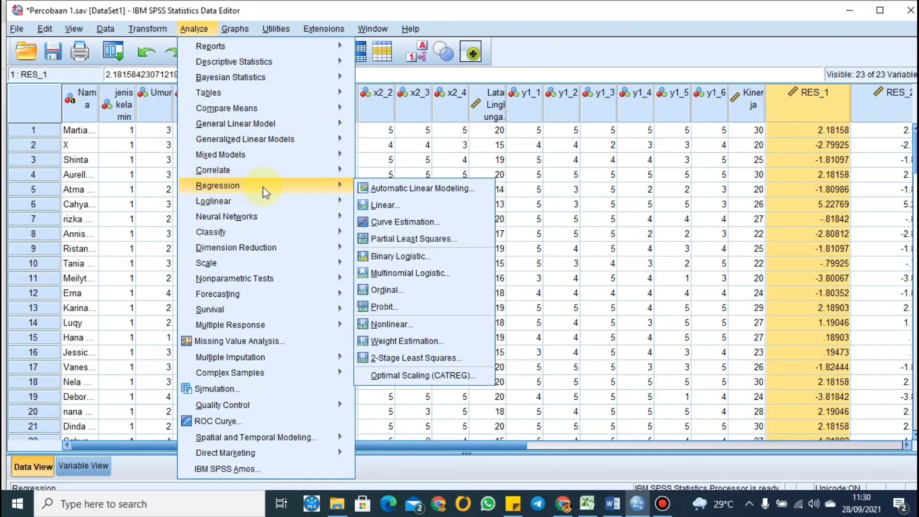
pyautogui.click(374, 205)
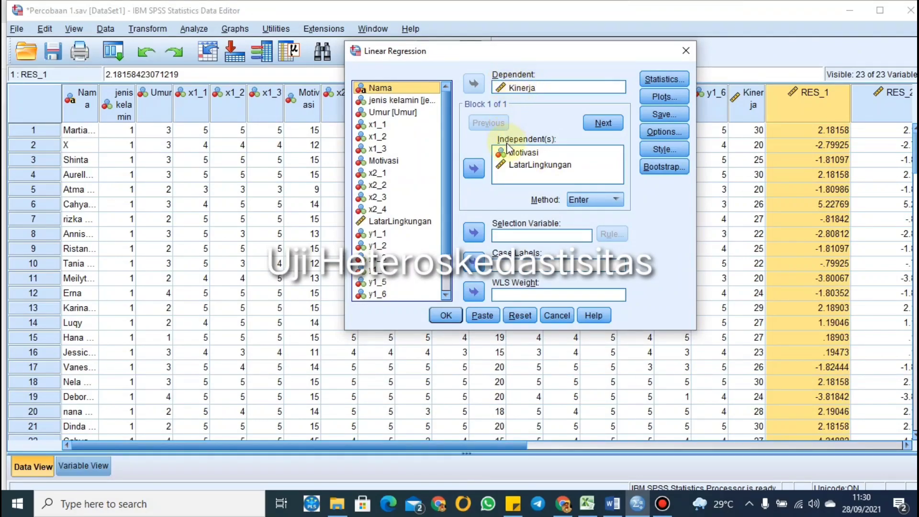
pyautogui.click(533, 166)
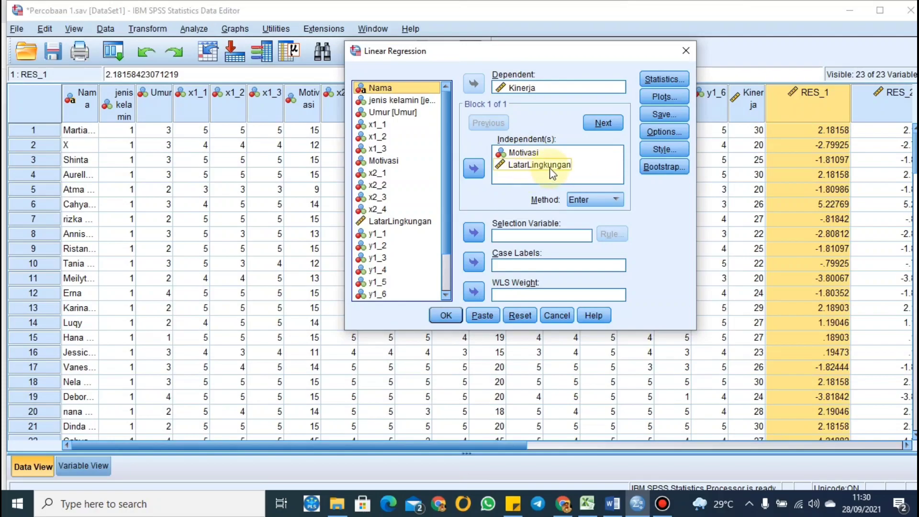
pyautogui.click(656, 133)
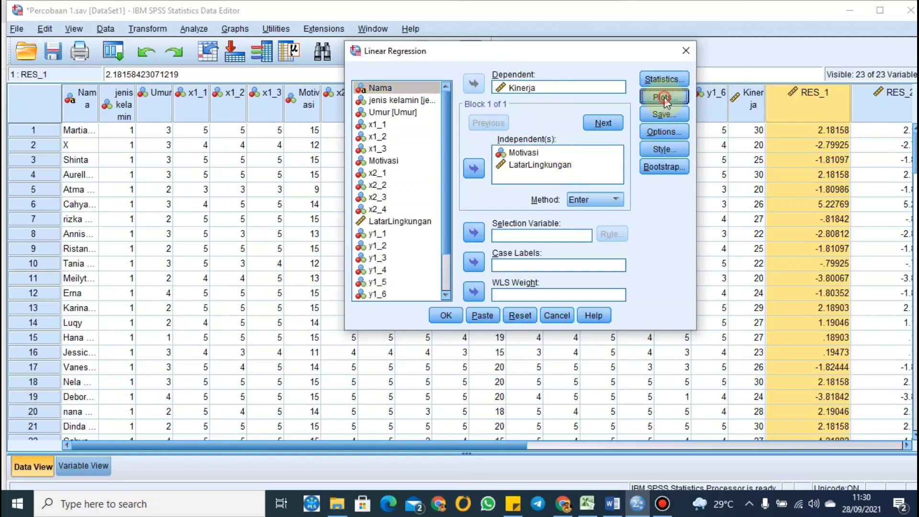
pyautogui.click(663, 98)
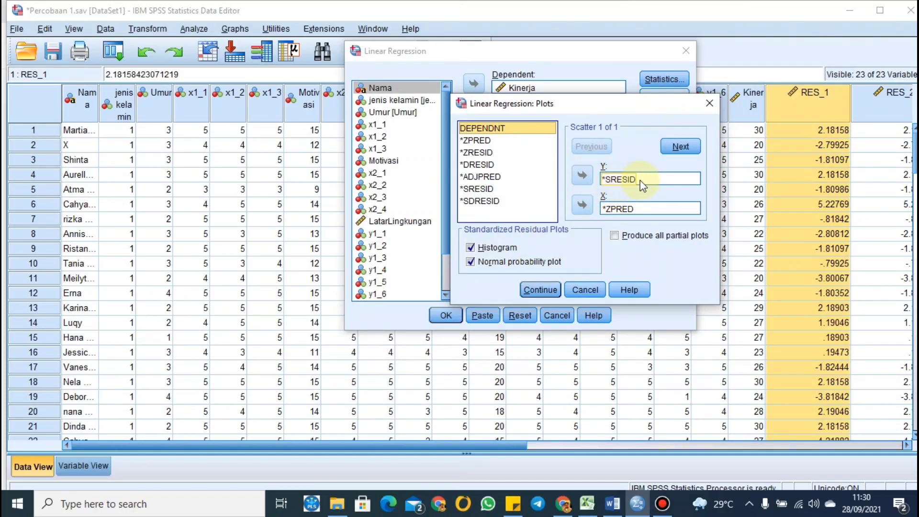
pyautogui.click(619, 208)
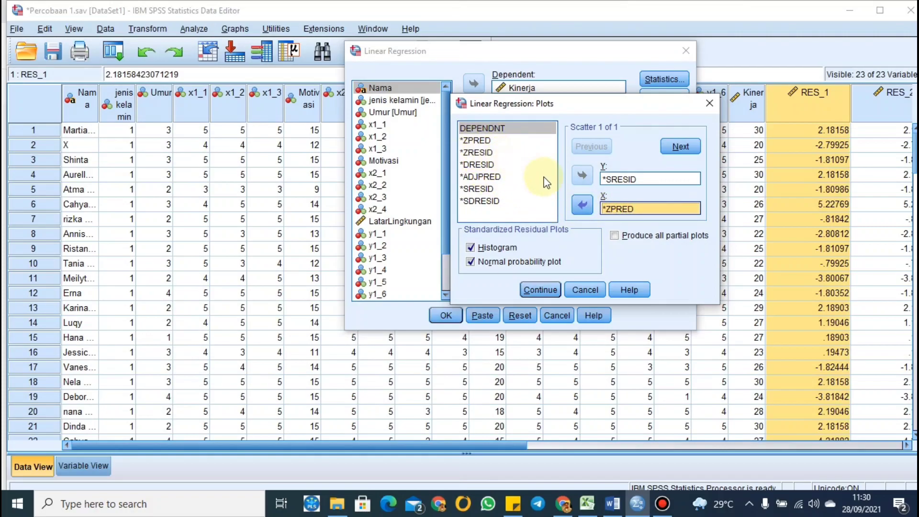
pyautogui.click(652, 185)
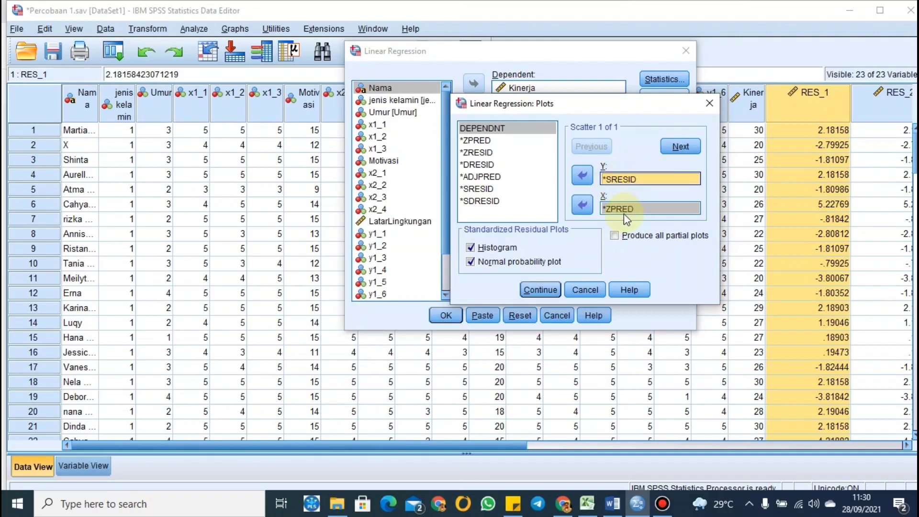
pyautogui.click(540, 290)
pyautogui.click(448, 319)
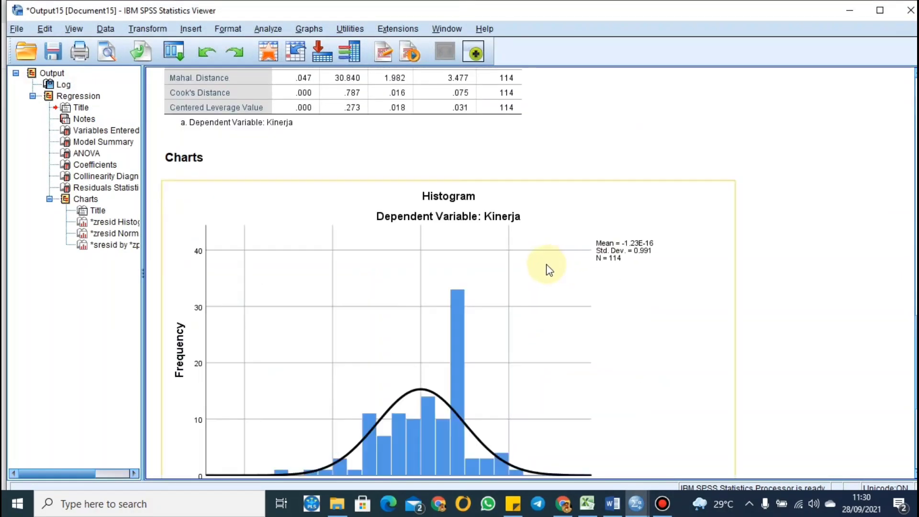
pyautogui.scroll(-15, 546, 272)
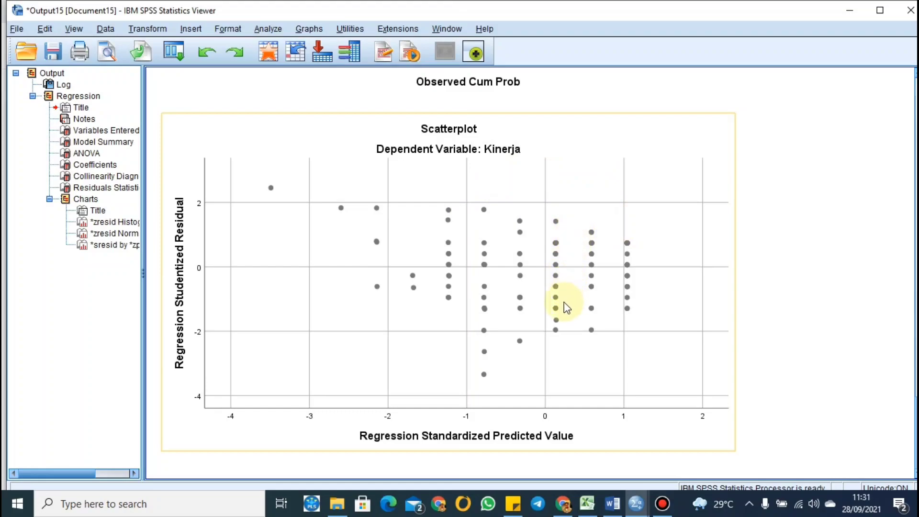
pyautogui.click(610, 232)
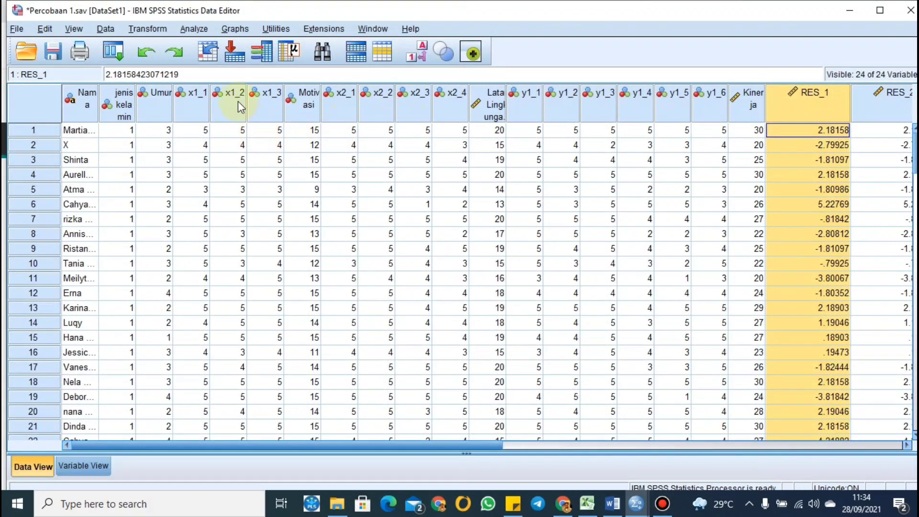
# Run the linear regression of Kinerja on Motivasi and LatarLingkungan with Durbin-Watson turned on and collinearity diagnostics turned off.
pyautogui.click(199, 30)
pyautogui.moveTo(212, 190)
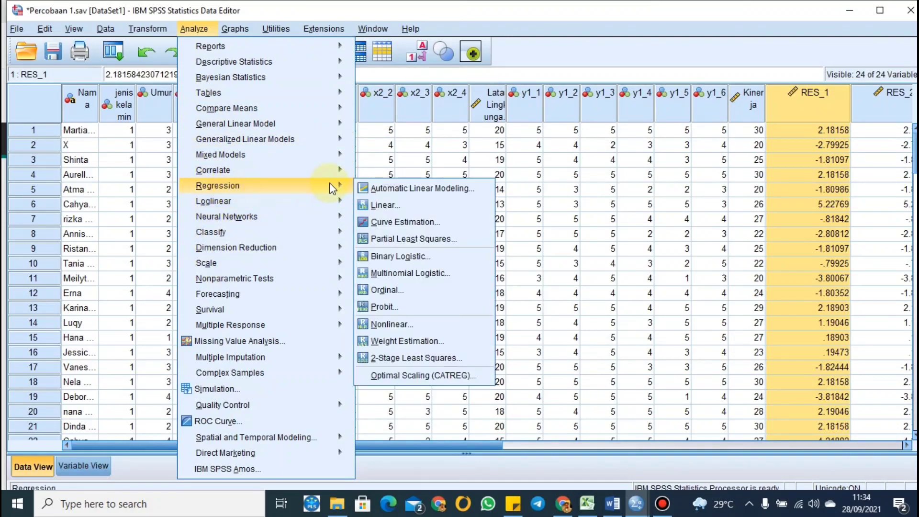
pyautogui.click(383, 205)
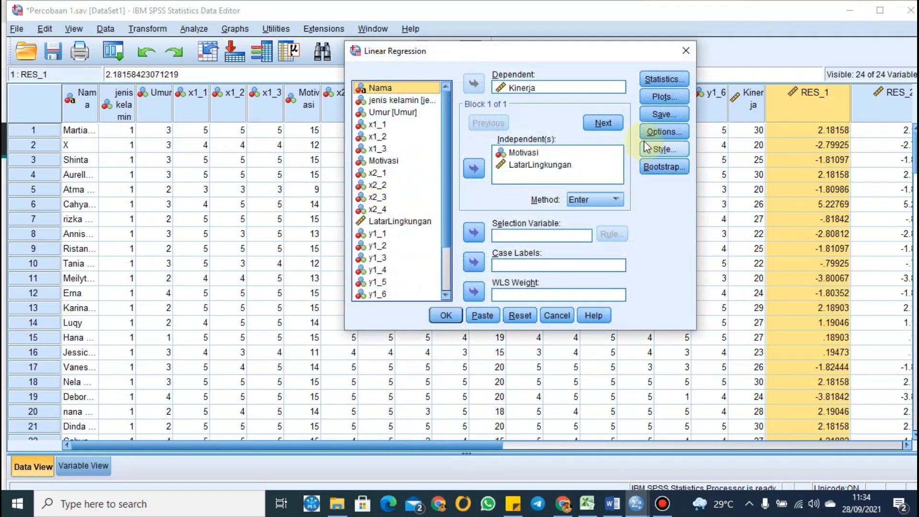
pyautogui.click(662, 81)
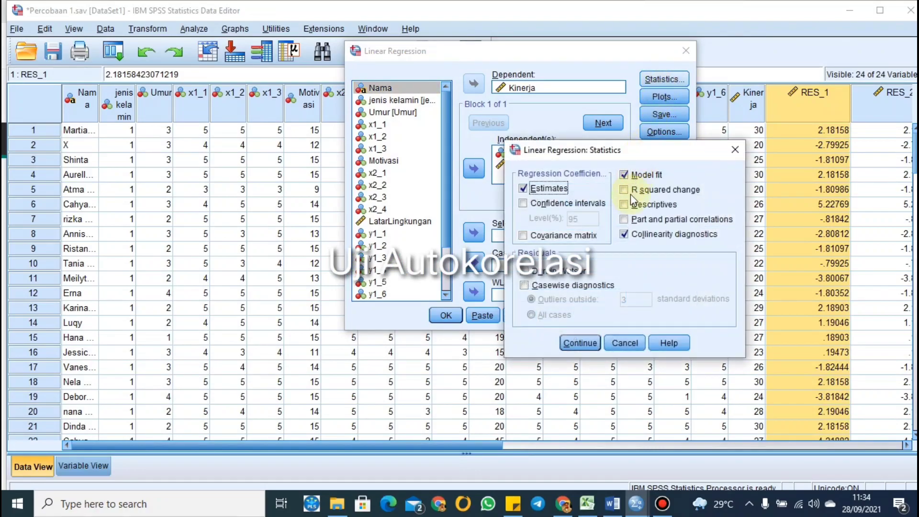
pyautogui.click(526, 270)
pyautogui.click(624, 235)
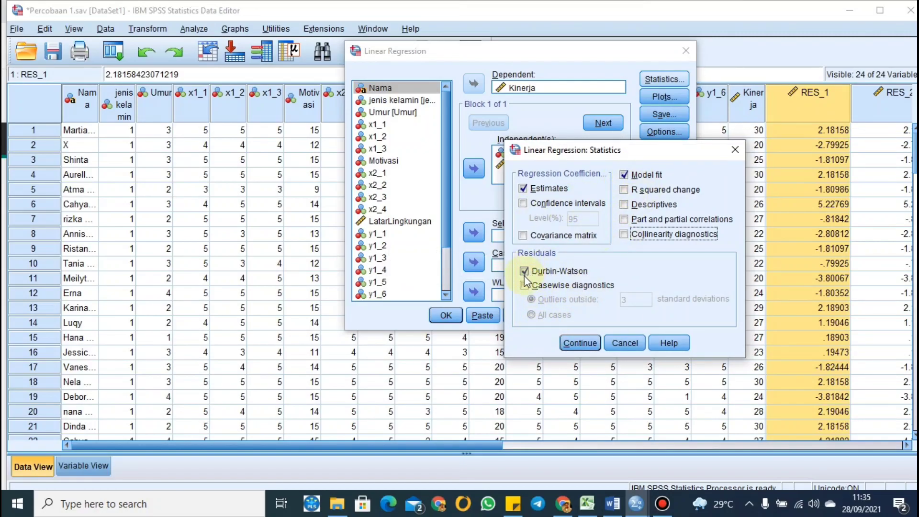
pyautogui.click(580, 343)
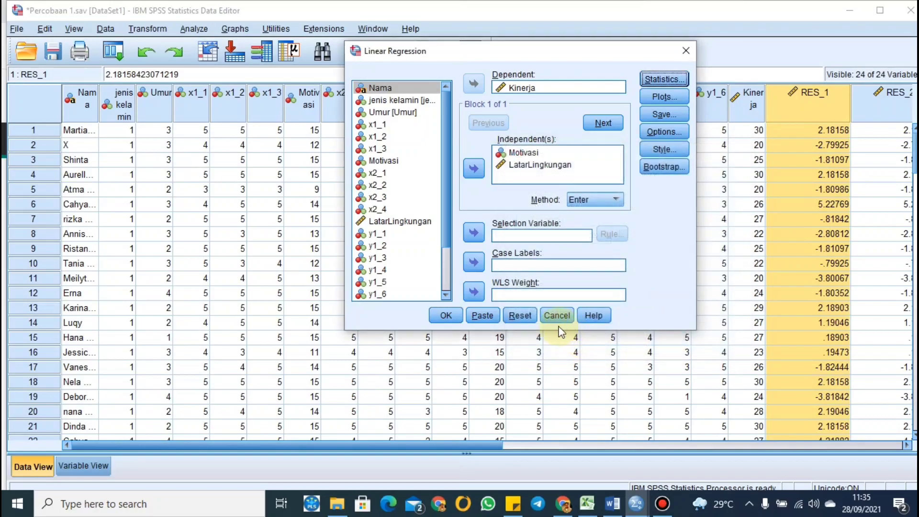
pyautogui.click(448, 316)
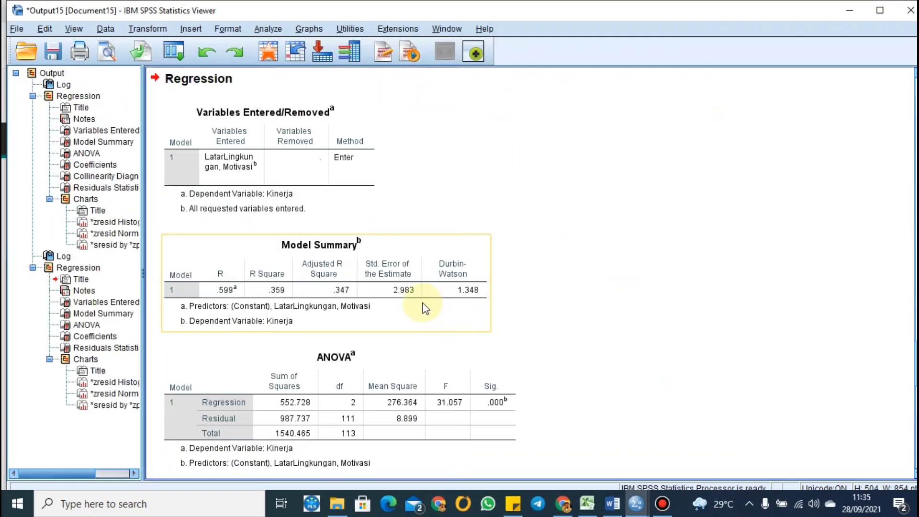
# Examine the Durbin-Watson statistic in the new regression's Model Summary table to judge autocorrelation.
pyautogui.scroll(-3, 412, 317)
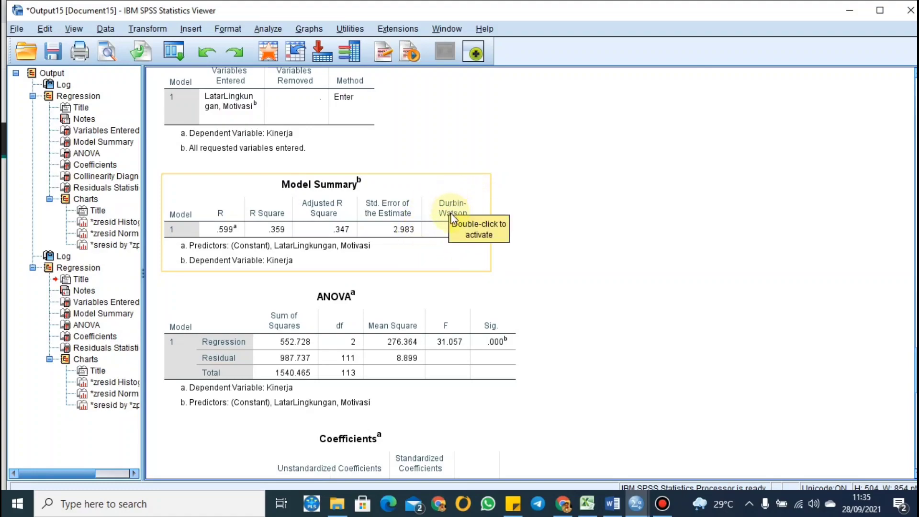
pyautogui.click(548, 196)
pyautogui.click(480, 261)
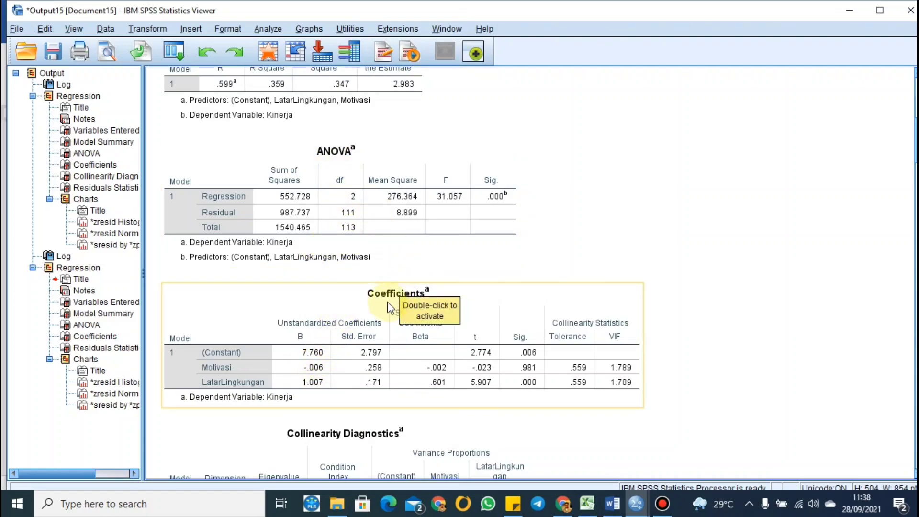
# Examine R Square in the first regression's Model Summary, then review its ANOVA, Coefficients and Collinearity Diagnostics tables.
pyautogui.scroll(-4, 387, 301)
pyautogui.scroll(8, 385, 301)
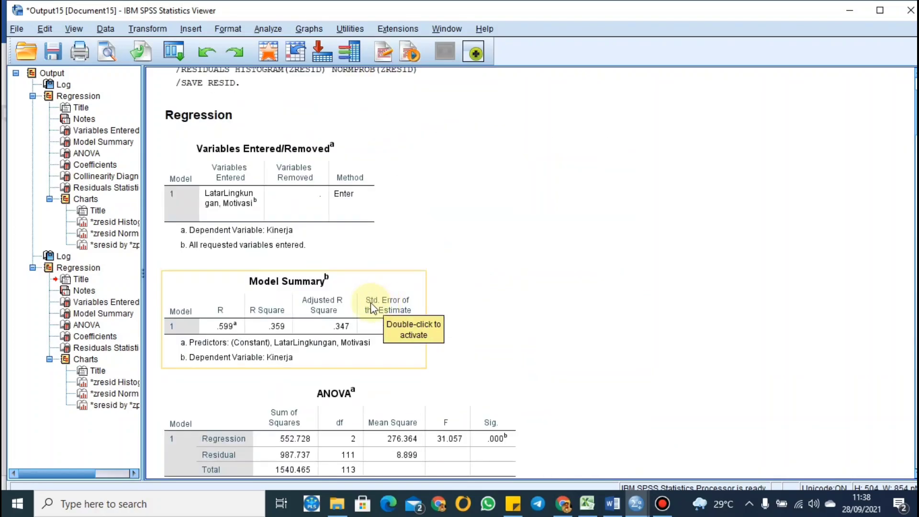
pyautogui.scroll(-1, 364, 304)
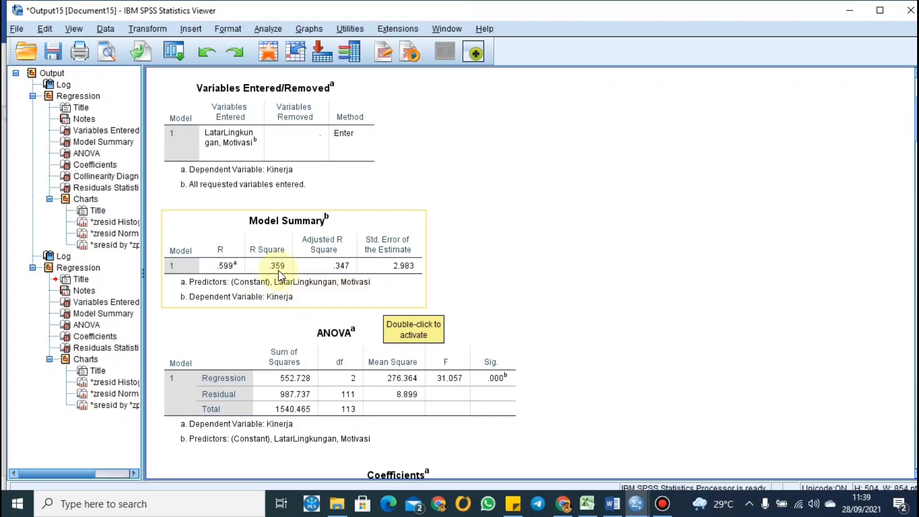
pyautogui.scroll(-2, 290, 272)
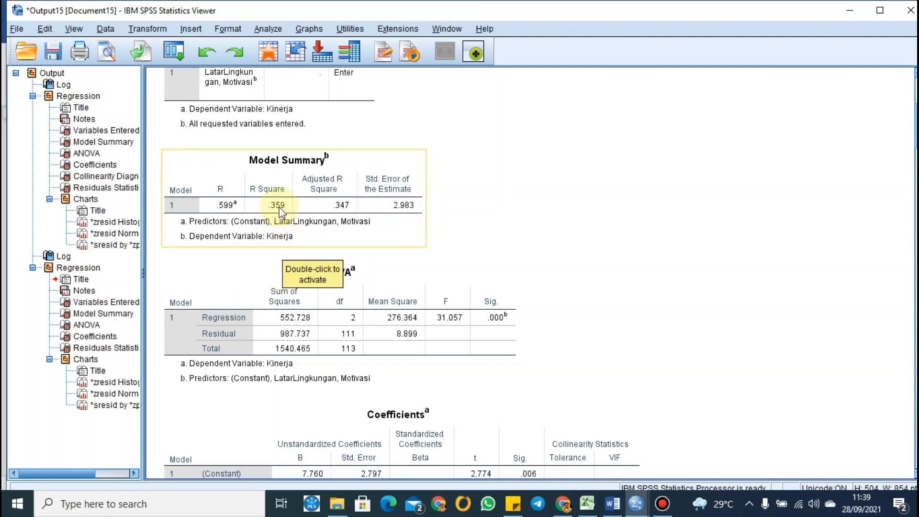
pyautogui.scroll(-5, 280, 216)
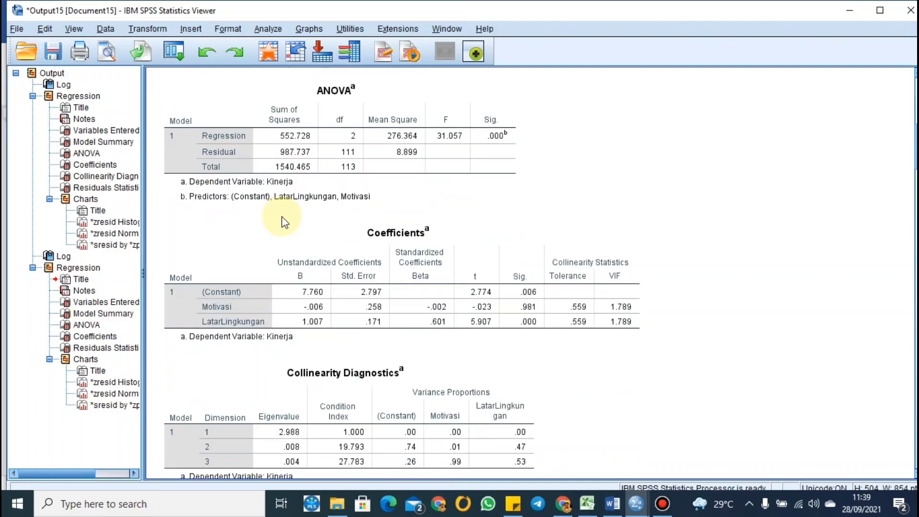
pyautogui.scroll(-4, 283, 218)
pyautogui.click(285, 226)
pyautogui.scroll(-2, 284, 224)
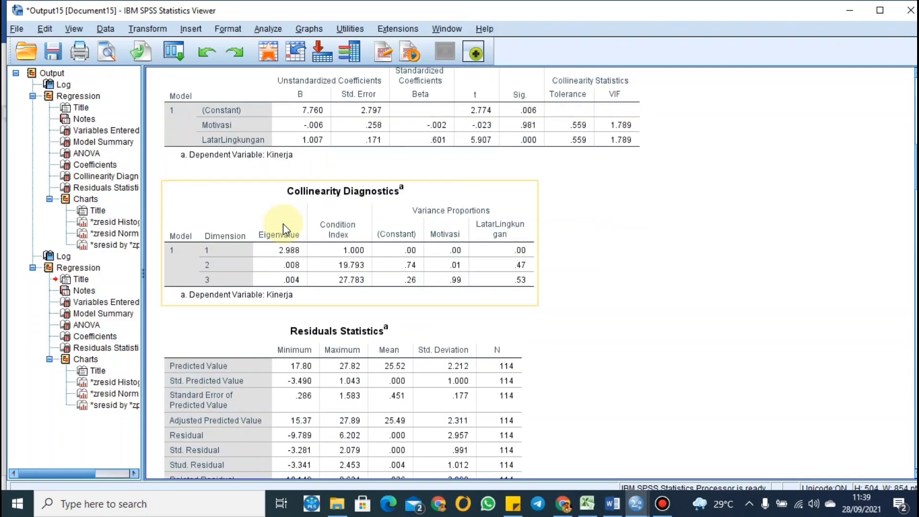